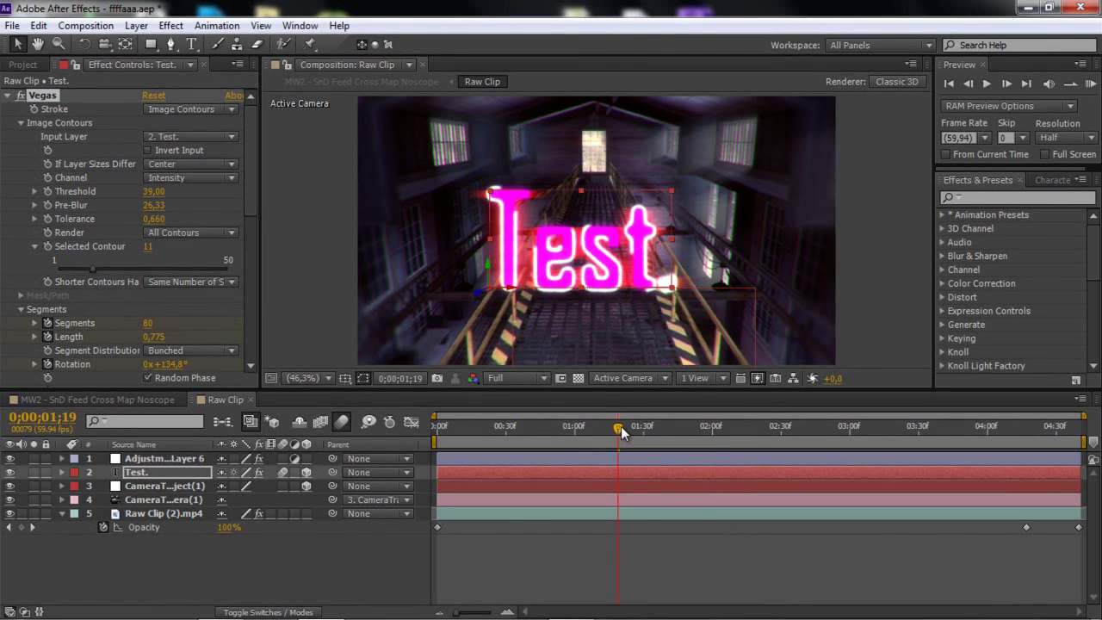
{"action": "left_click_drag", "start_coordinate": [618, 428], "coordinate": [645, 428]}
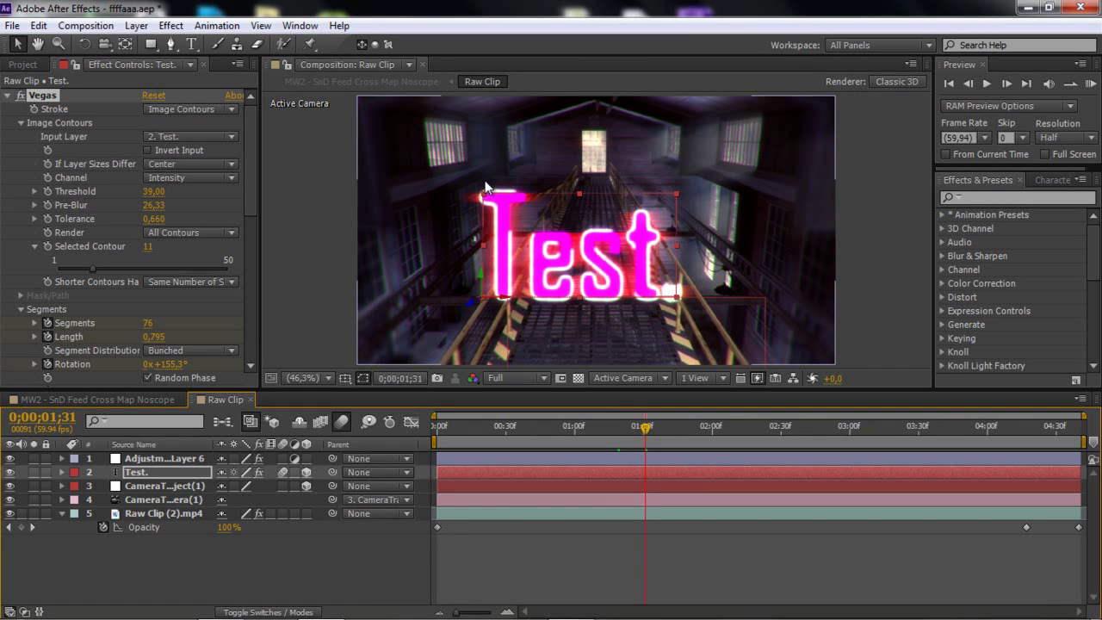
{"action": "left_click", "coordinate": [715, 426]}
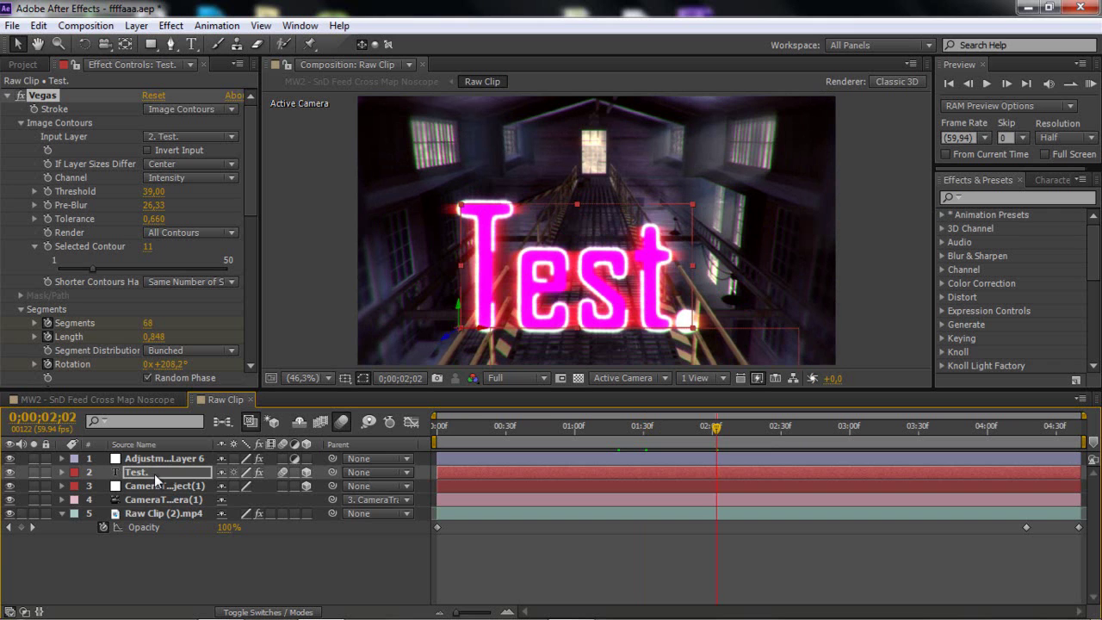
{"action": "key", "text": "Return"}
{"action": "key", "text": "u"}
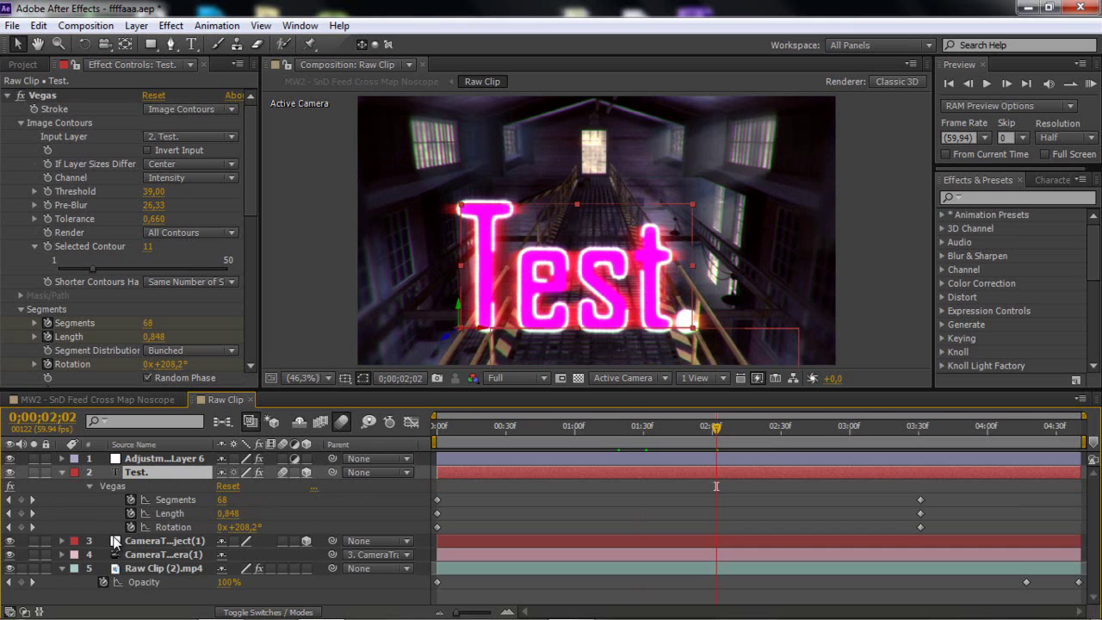
{"action": "left_click", "coordinate": [818, 422]}
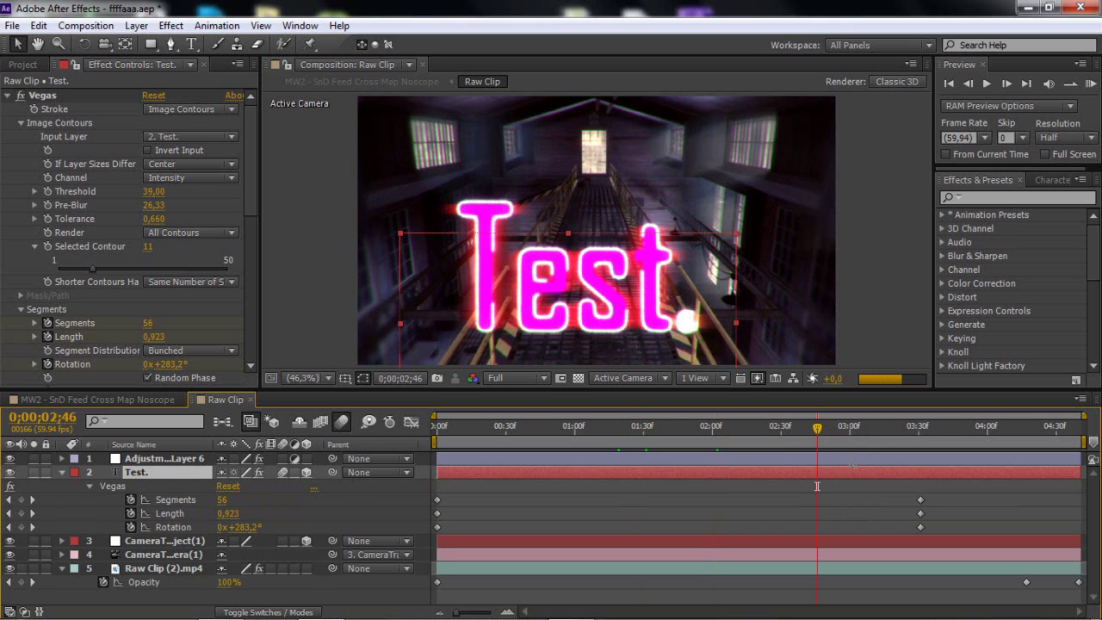
{"action": "left_click", "coordinate": [542, 432]}
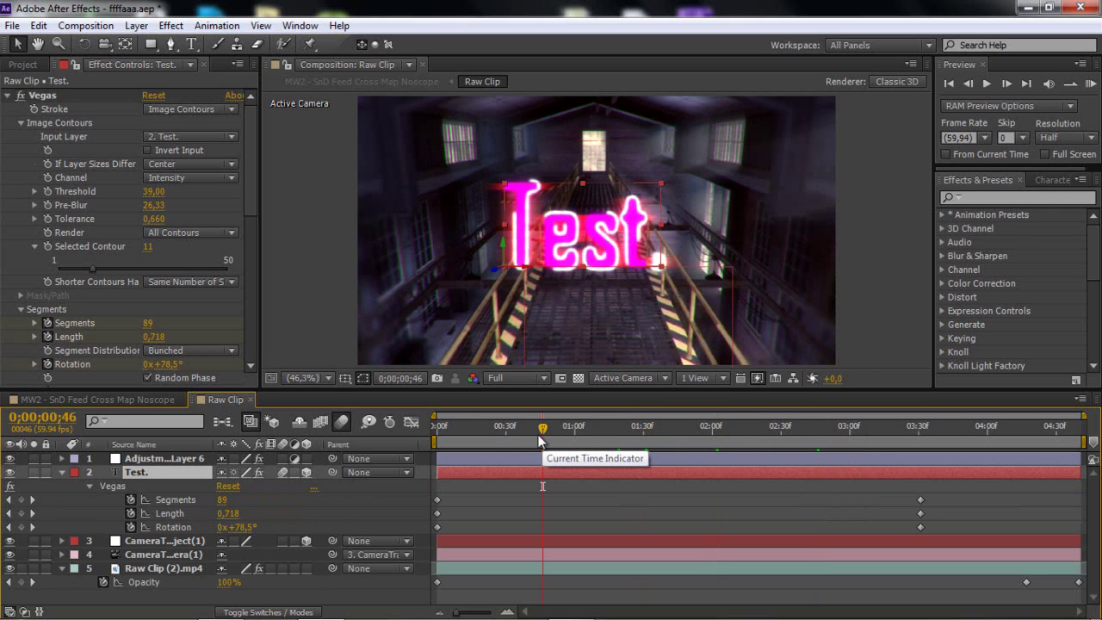
{"action": "left_click", "coordinate": [634, 426]}
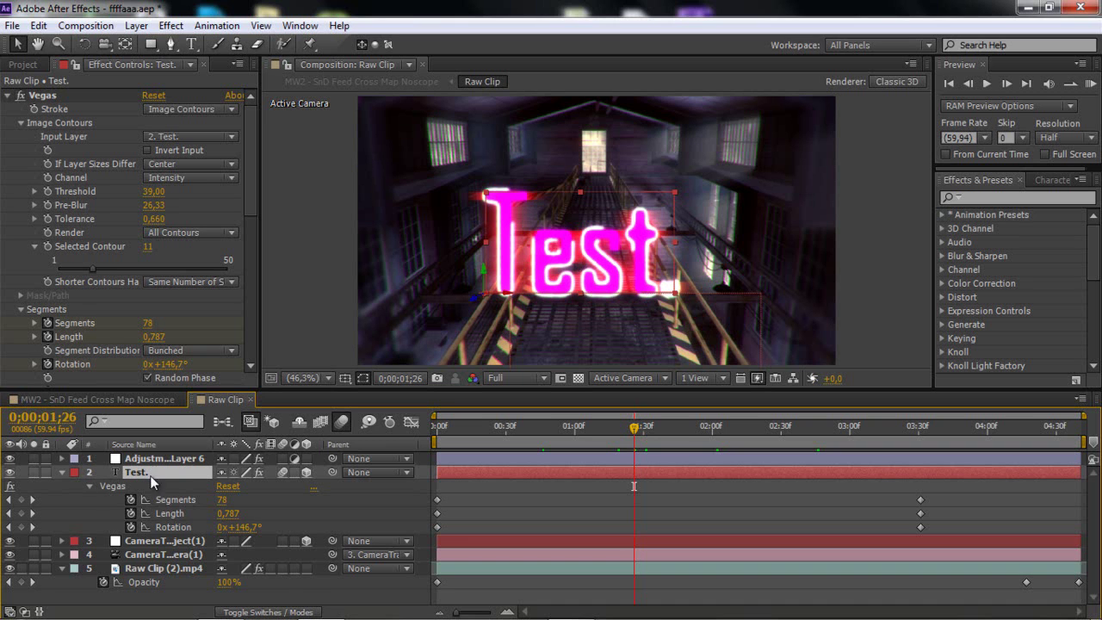
{"action": "left_click", "coordinate": [62, 472]}
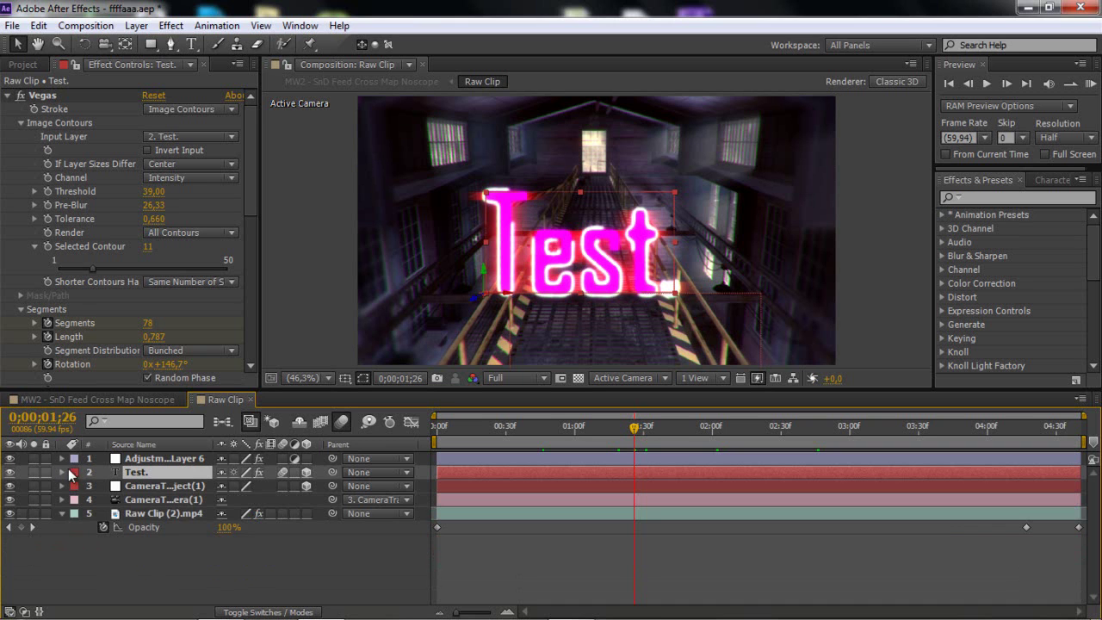
Step: Remove the Vegas stroke and Glow effects from the Test text layer
{"action": "left_click", "coordinate": [52, 102]}
{"action": "key", "text": "Delete"}
{"action": "left_click", "coordinate": [53, 103]}
{"action": "key", "text": "Delete"}
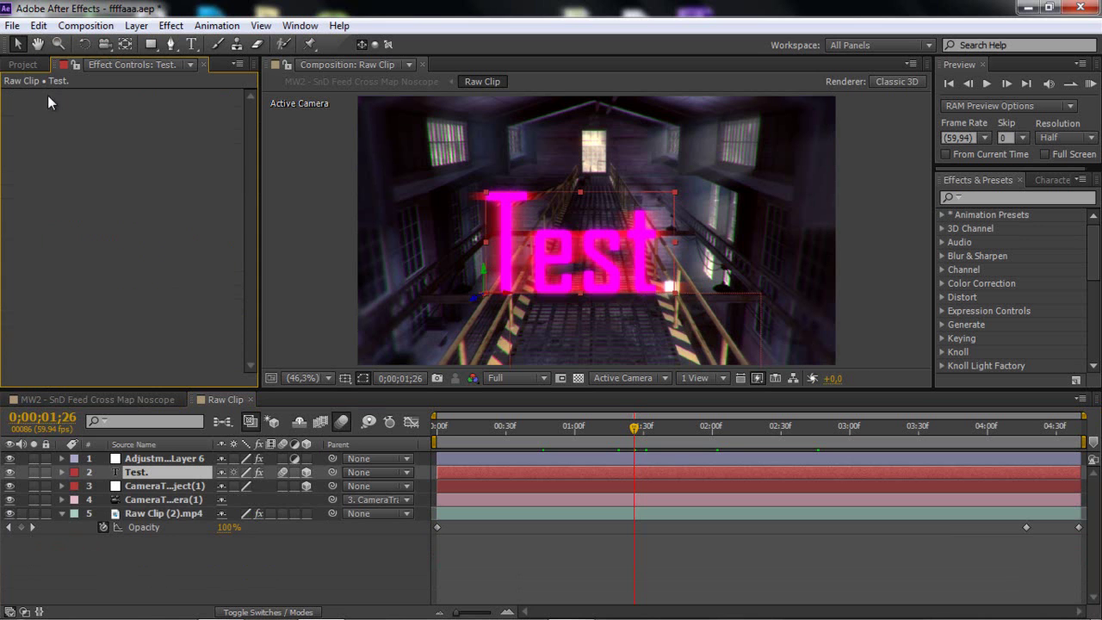
Step: Delete the Looks grading effect and then its adjustment layer
{"action": "left_click", "coordinate": [158, 458]}
{"action": "left_click", "coordinate": [48, 102]}
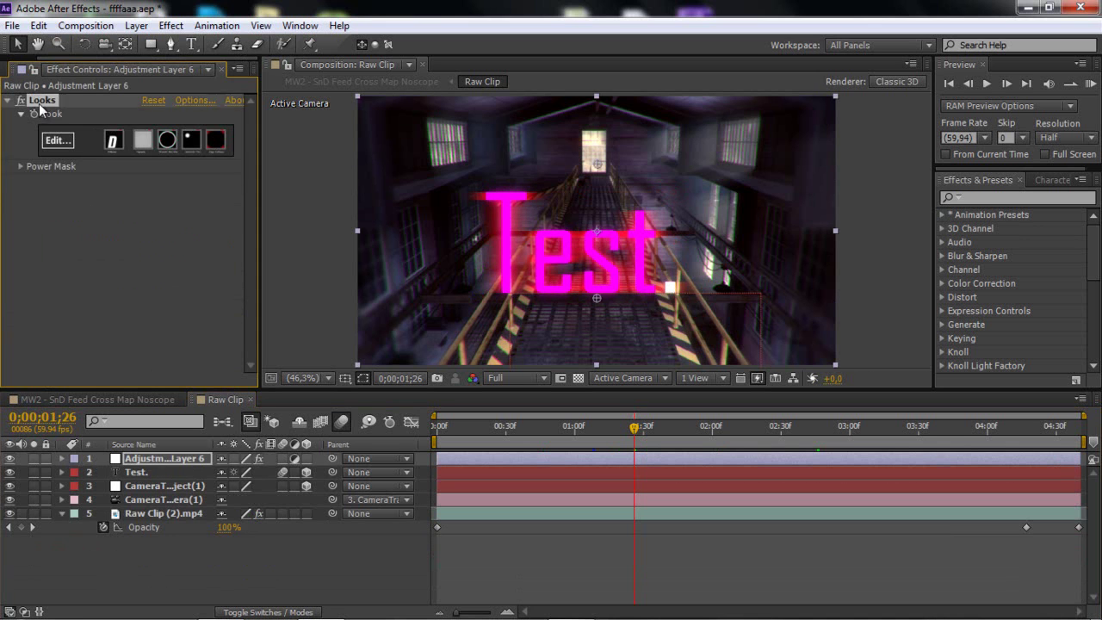
{"action": "key", "text": "Delete"}
{"action": "left_click", "coordinate": [176, 461]}
{"action": "key", "text": "Delete"}
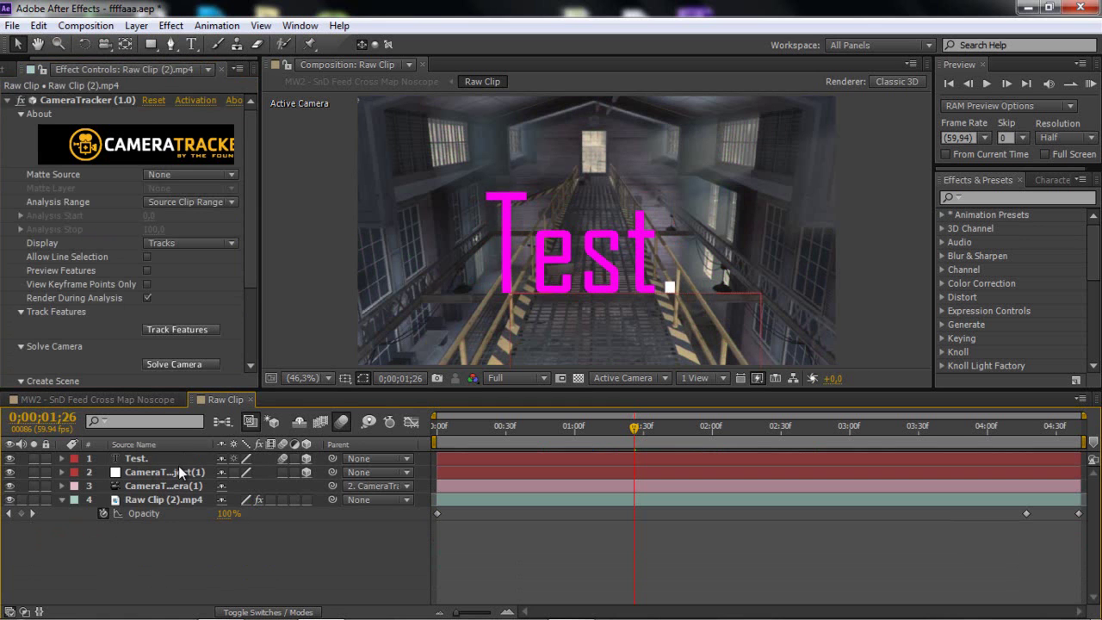
Step: Check the CameraTracker points on Raw Clip, then select the tracker null and the Test layer
{"action": "left_click", "coordinate": [150, 500]}
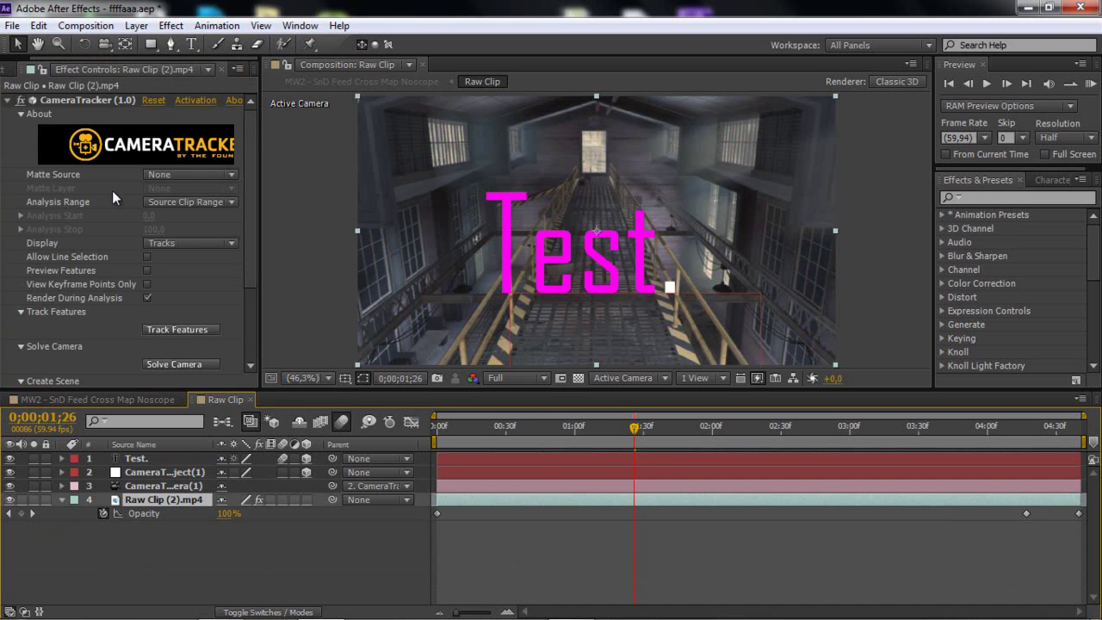
{"action": "left_click", "coordinate": [91, 101]}
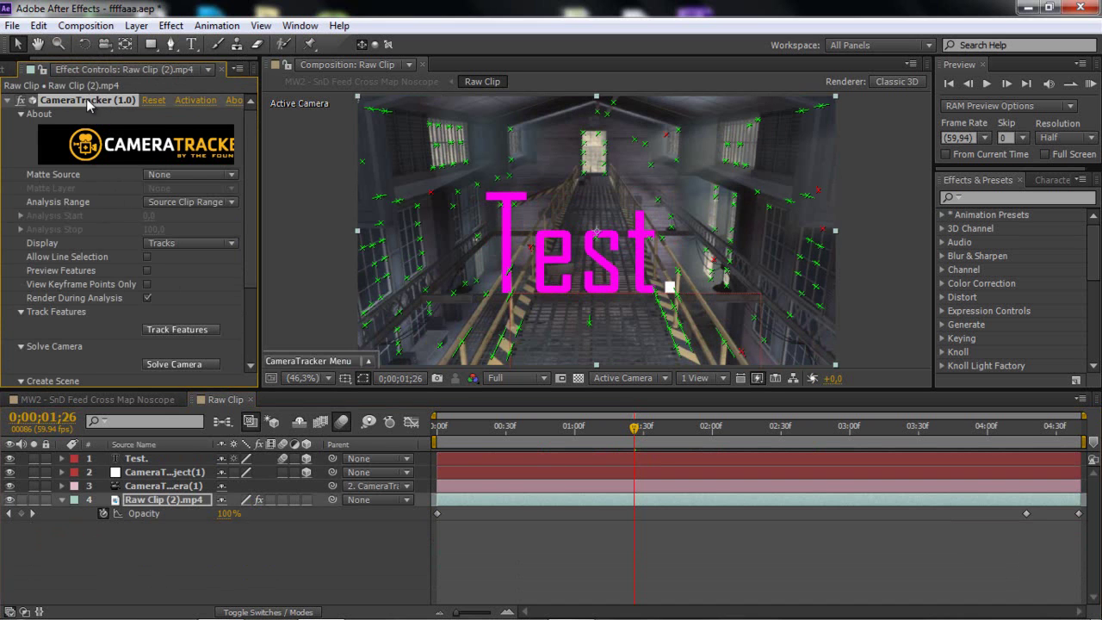
{"action": "left_click", "coordinate": [148, 472]}
{"action": "left_click", "coordinate": [556, 456]}
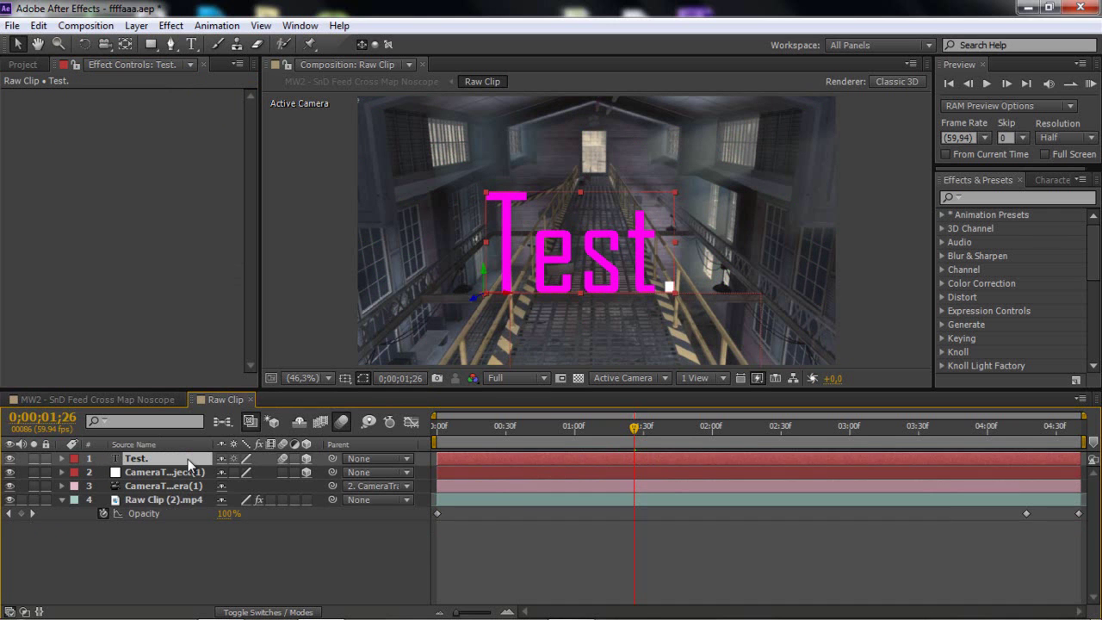
Step: Scale the Test text layer up to 30%
{"action": "key", "text": "s"}
{"action": "key", "text": "alt+KP_Add"}
{"action": "key", "text": "alt+KP_Add"}
{"action": "key", "text": "alt+KP_Add"}
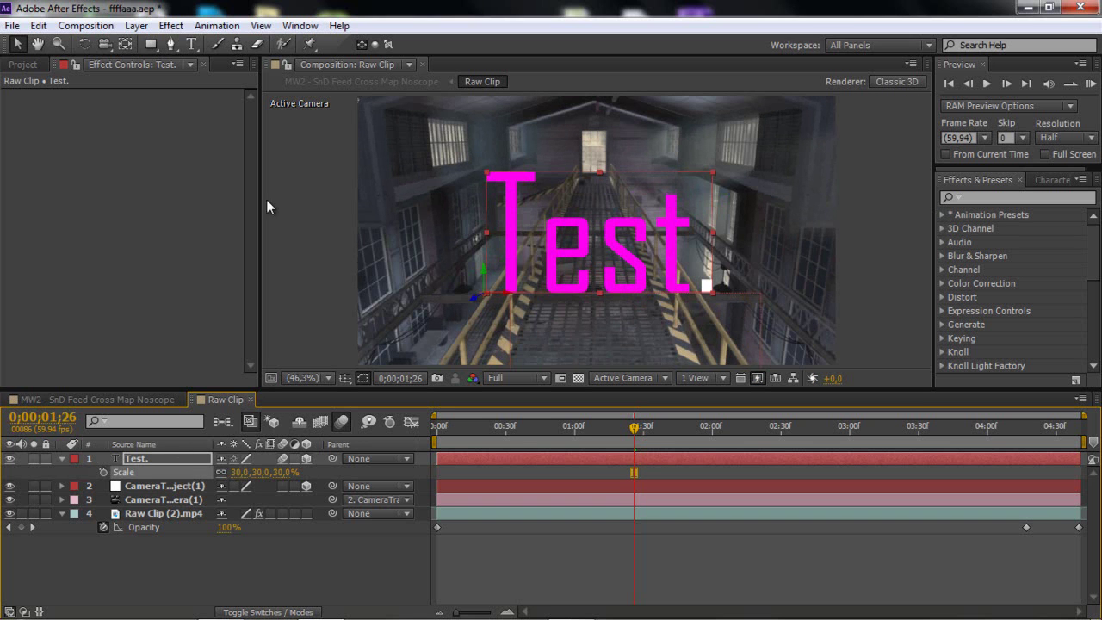
{"action": "left_click", "coordinate": [61, 458]}
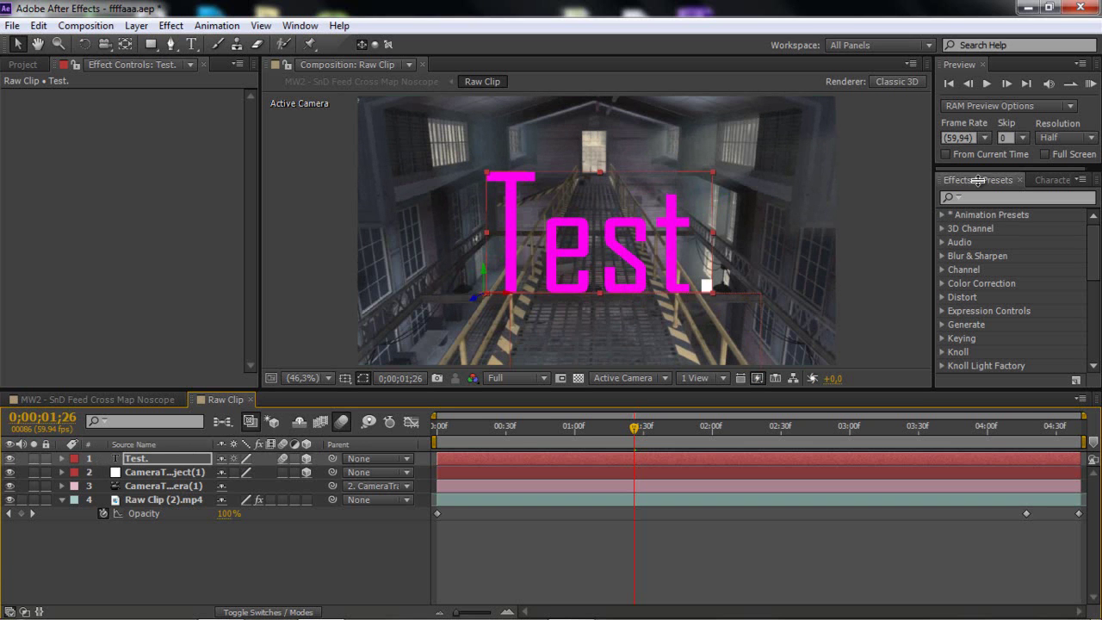
Step: Retype the title text from 'Test' to 'Cre8'
{"action": "left_click", "coordinate": [1052, 180]}
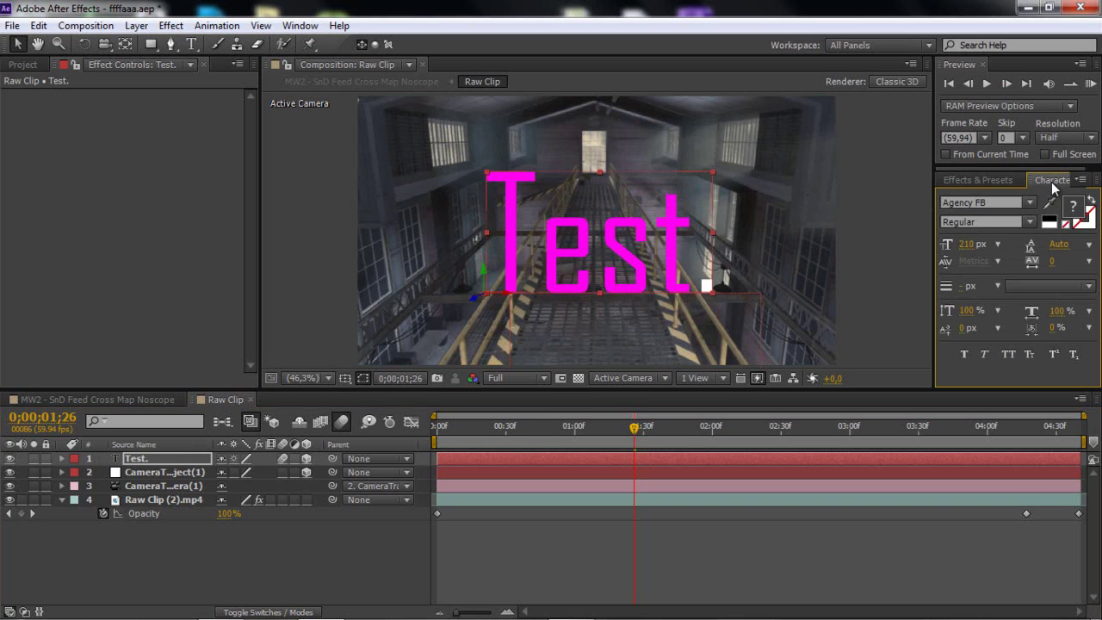
{"action": "left_click", "coordinate": [191, 44]}
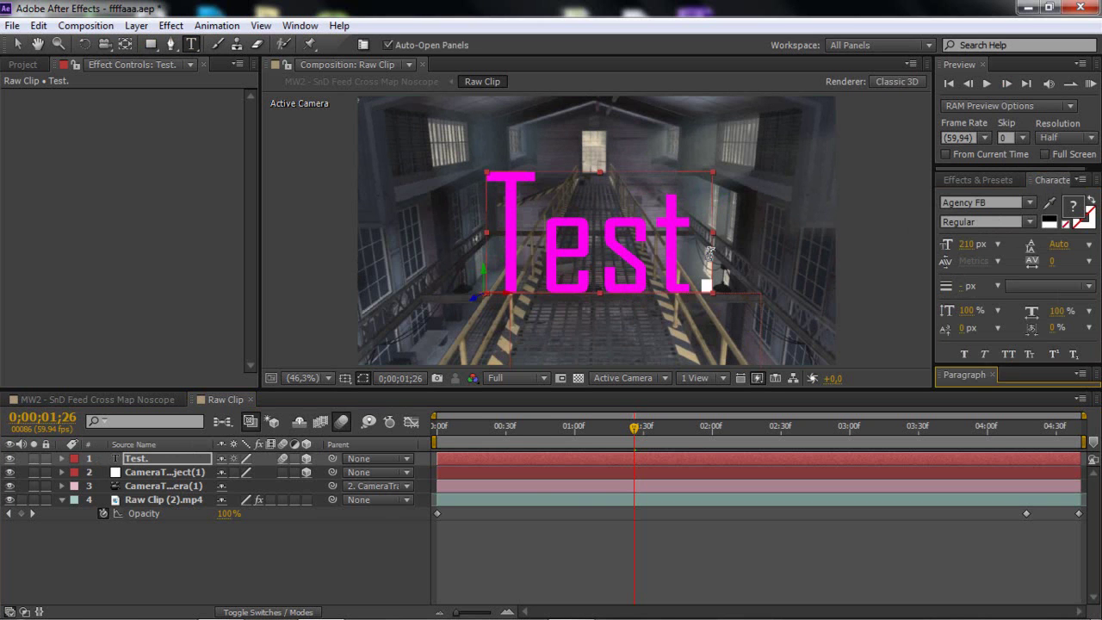
{"action": "left_click_drag", "start_coordinate": [711, 250], "coordinate": [384, 238]}
{"action": "key", "text": "Caps_Lock"}
{"action": "type", "text": "Cre8"}
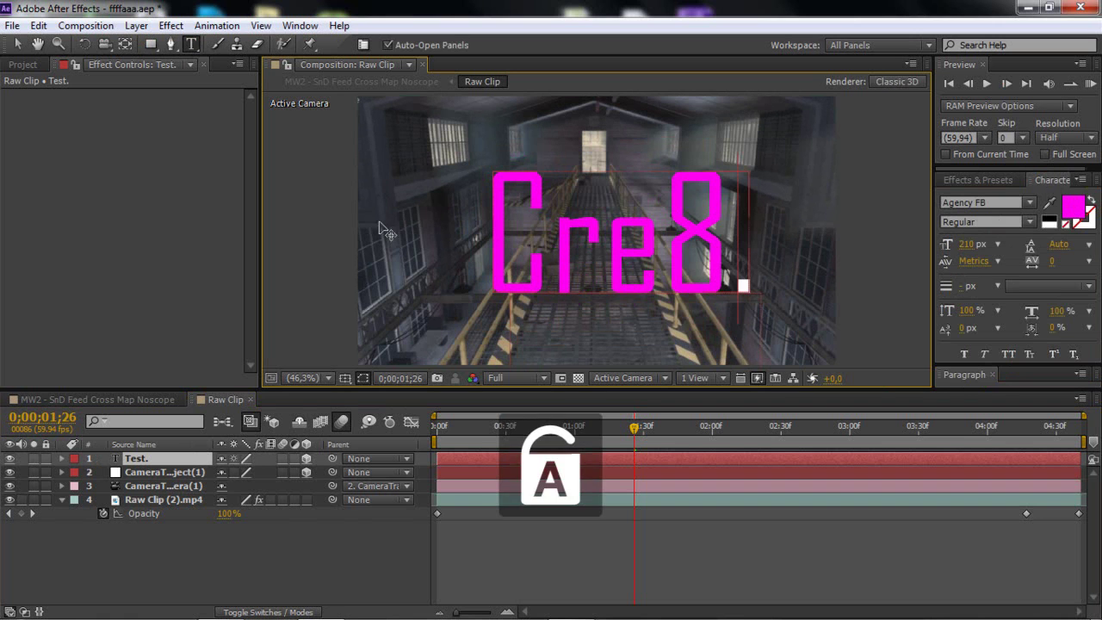
{"action": "key", "text": "Caps_Lock"}
{"action": "left_click", "coordinate": [17, 44]}
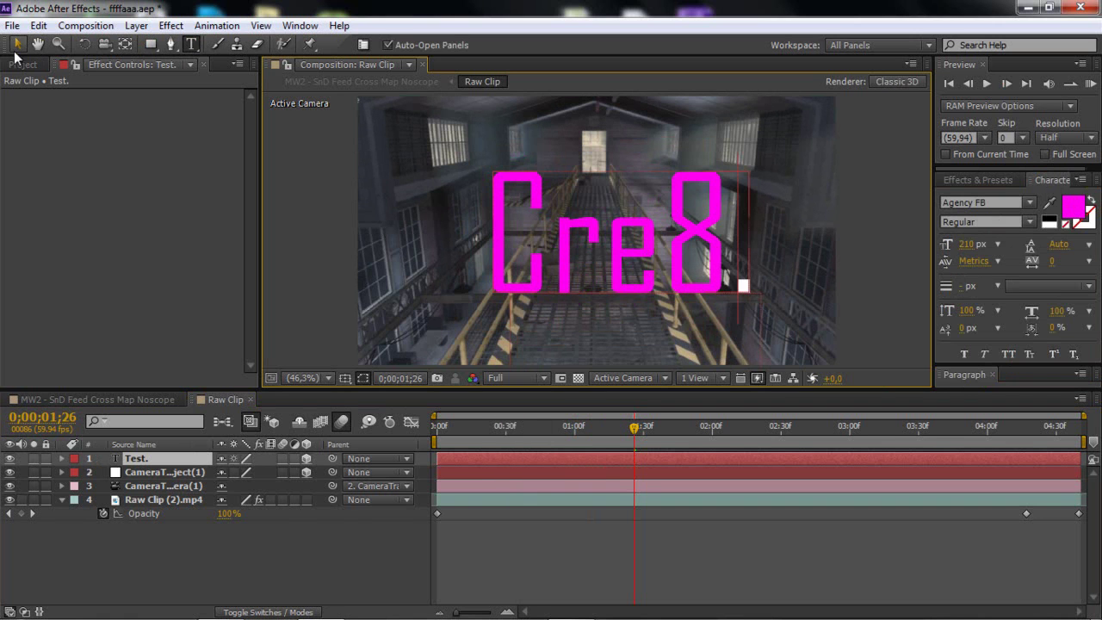
Step: Shift the Cre8 text slightly left over the corridor walkway
{"action": "left_click_drag", "start_coordinate": [607, 233], "coordinate": [584, 227]}
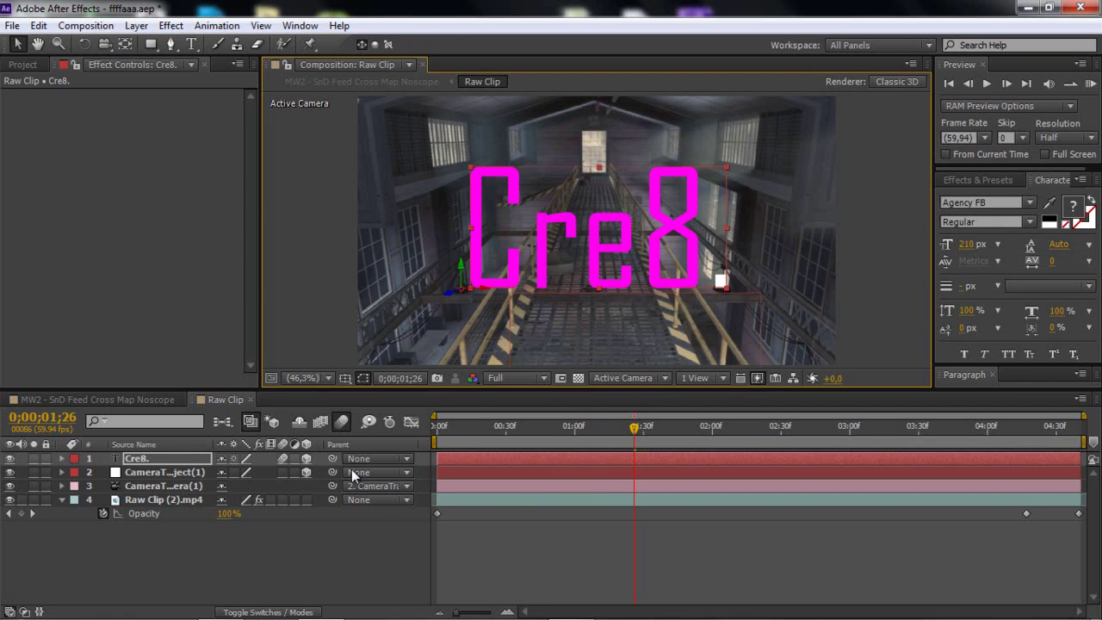
{"action": "left_click", "coordinate": [172, 471]}
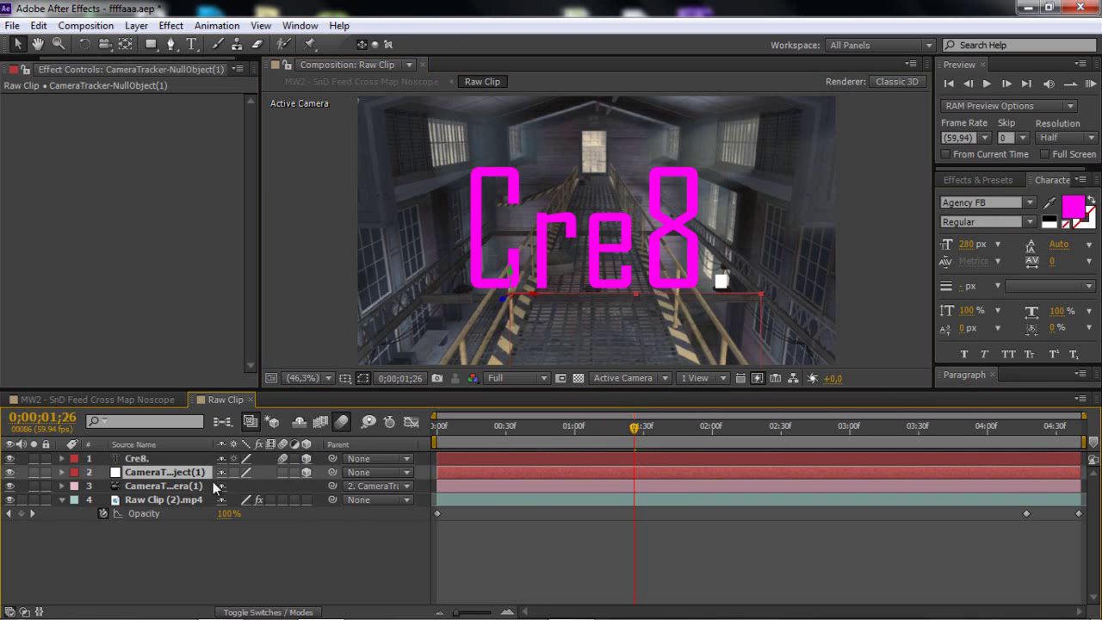
{"action": "left_click", "coordinate": [505, 457]}
Step: Apply Stylize > Glow to the Cre8 layer and set Glow Radius to 12
{"action": "left_click", "coordinate": [978, 179]}
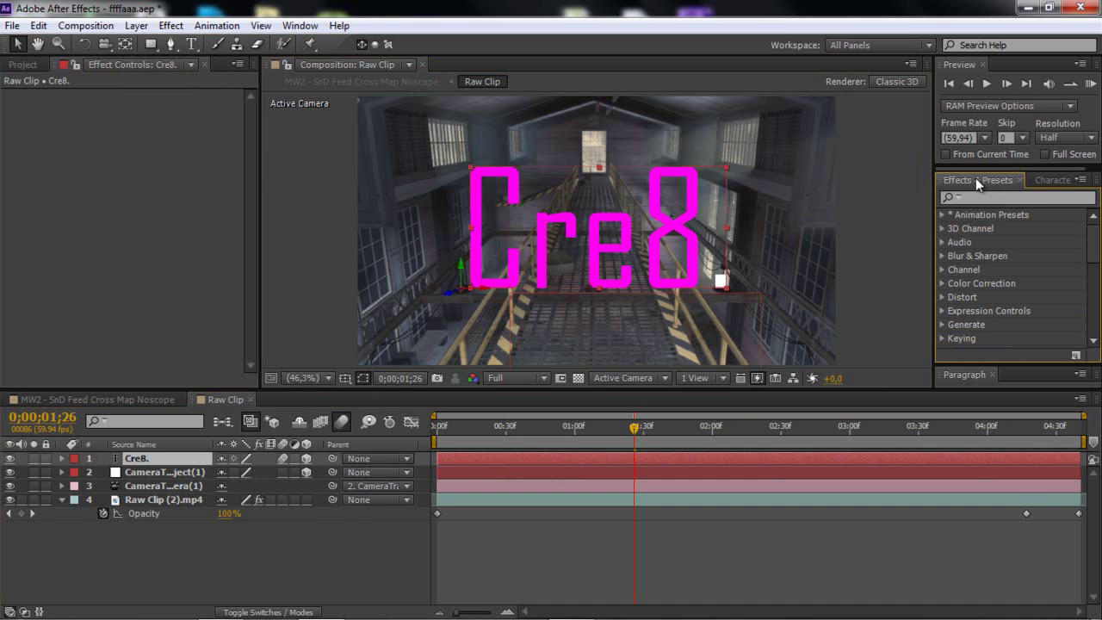
{"action": "left_click", "coordinate": [975, 198]}
{"action": "type", "text": "g"}
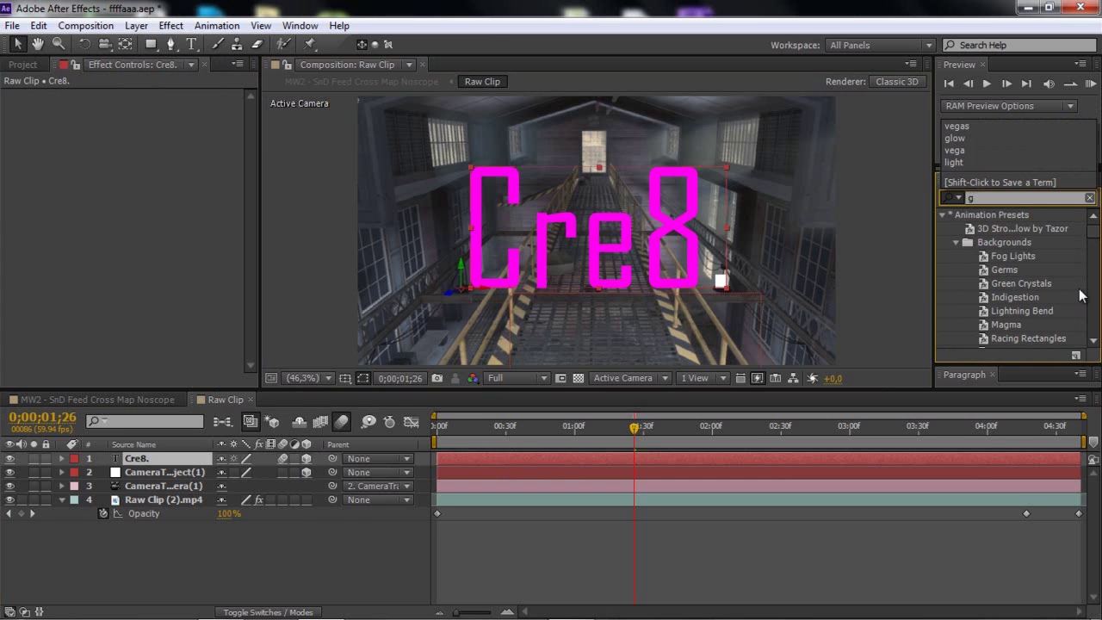
{"action": "key", "text": "BackSpace"}
{"action": "left_click", "coordinate": [983, 201]}
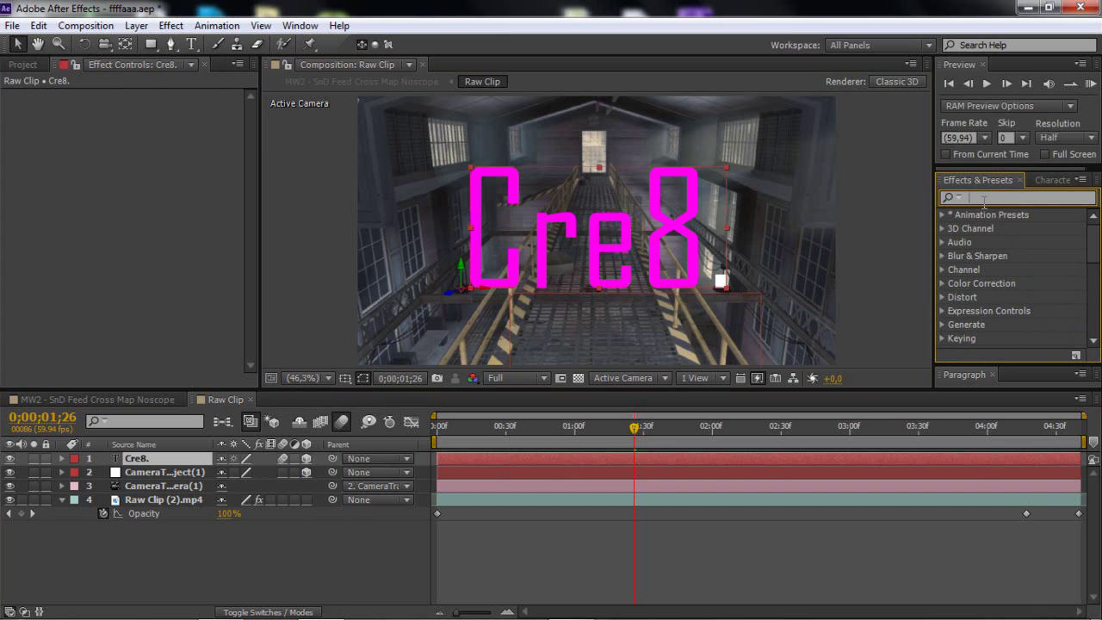
{"action": "type", "text": "glow"}
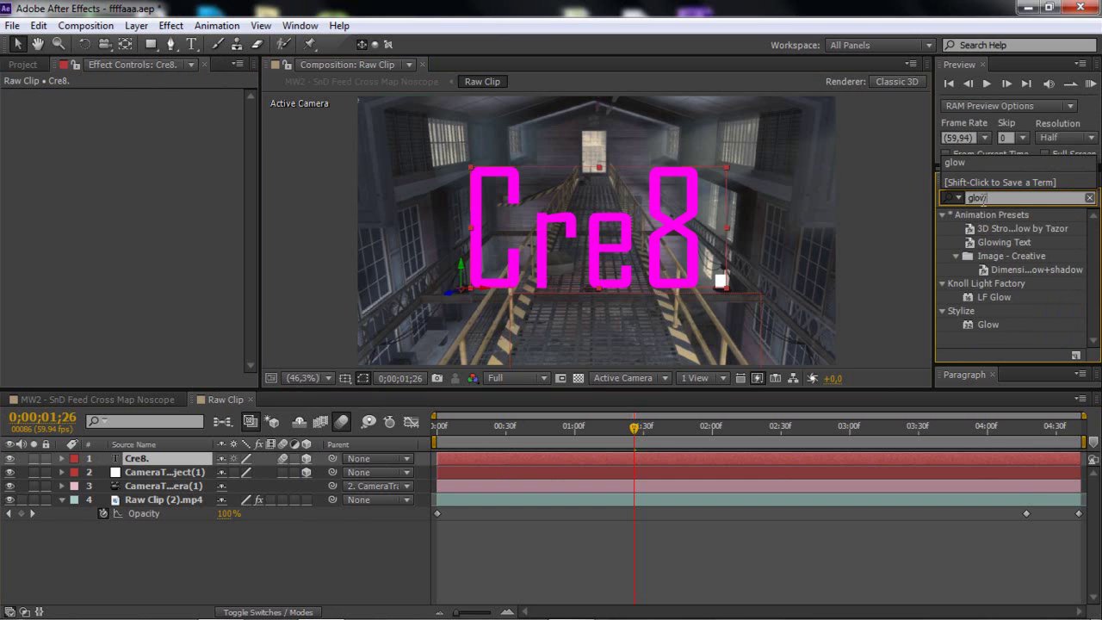
{"action": "left_click_drag", "start_coordinate": [989, 324], "coordinate": [916, 342]}
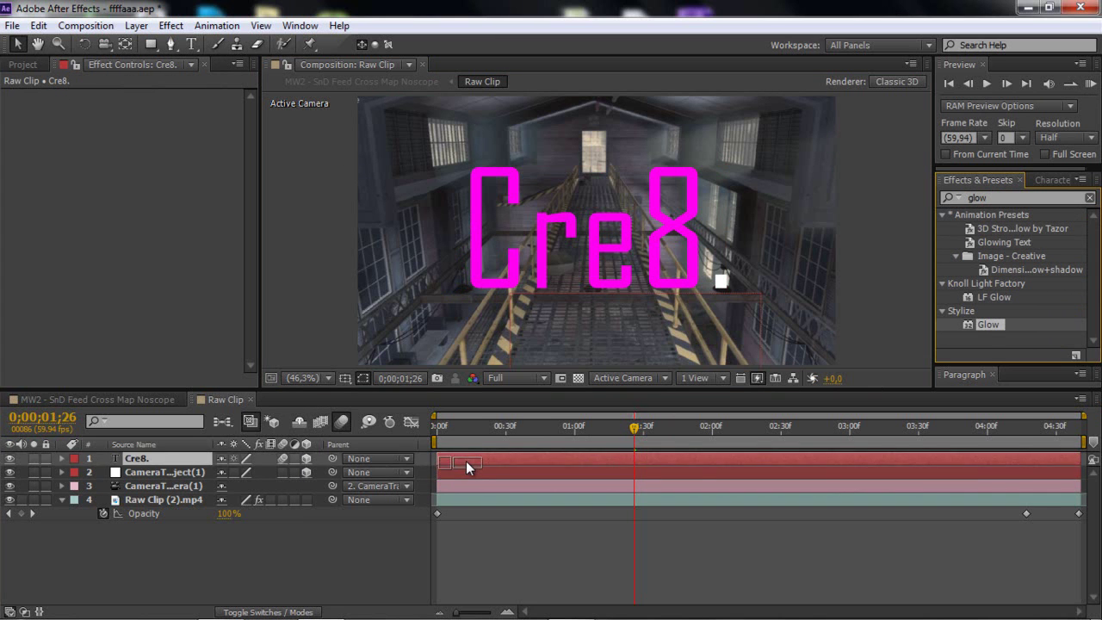
{"action": "left_click_drag", "start_coordinate": [539, 448], "coordinate": [465, 461]}
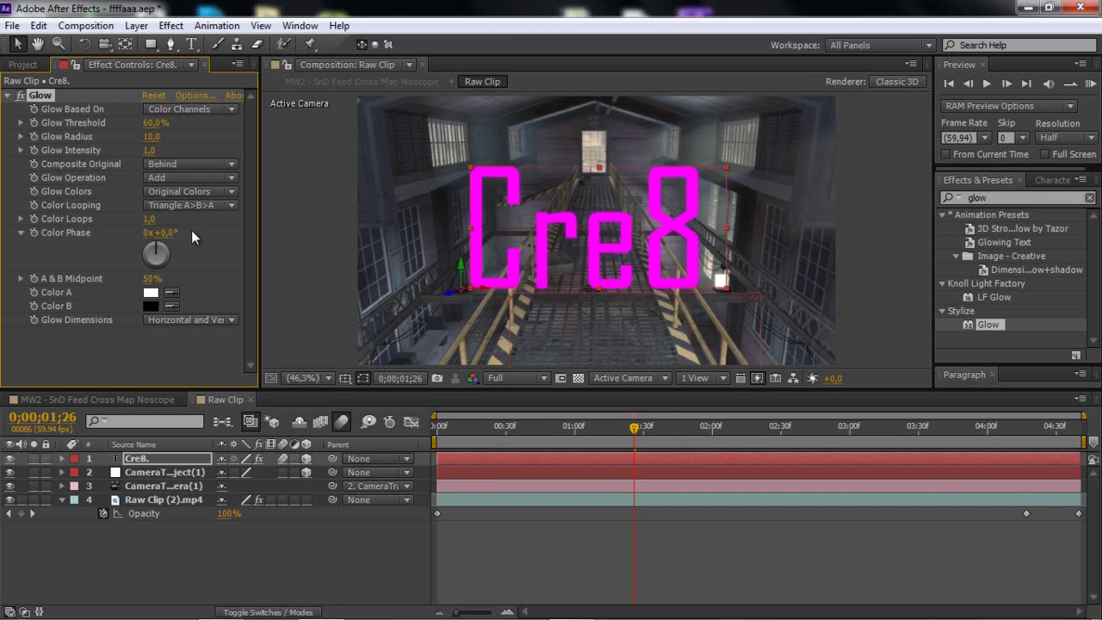
{"action": "left_click", "coordinate": [150, 136]}
{"action": "type", "text": "12"}
{"action": "key", "text": "Return"}
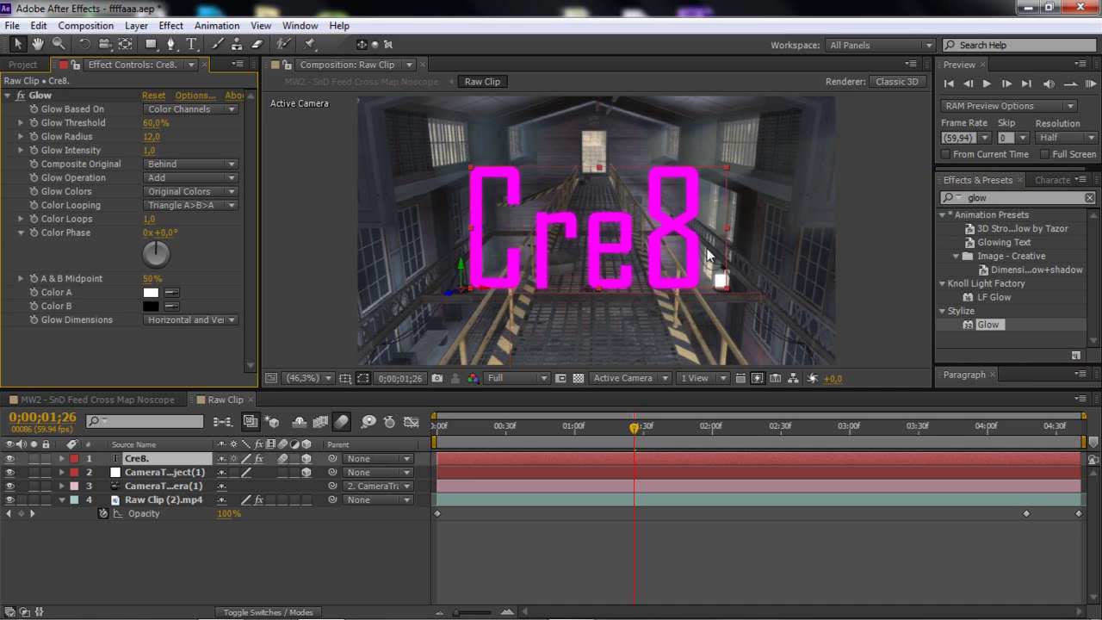
Step: Find the Vegas effect and apply it to the Cre8 layer
{"action": "left_click", "coordinate": [1089, 197]}
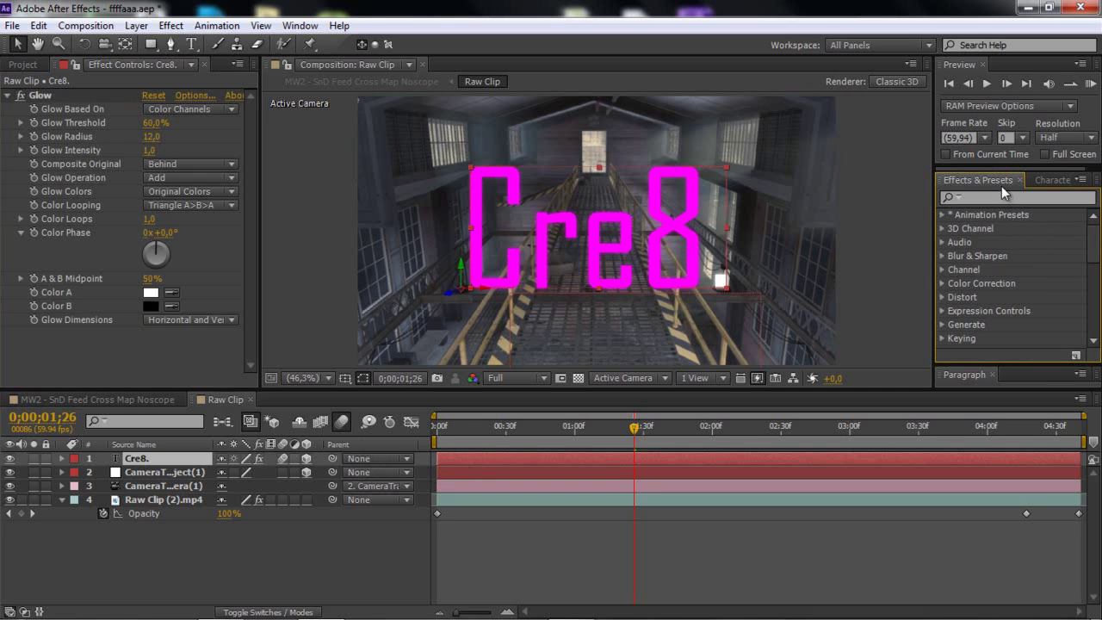
{"action": "type", "text": "vegas"}
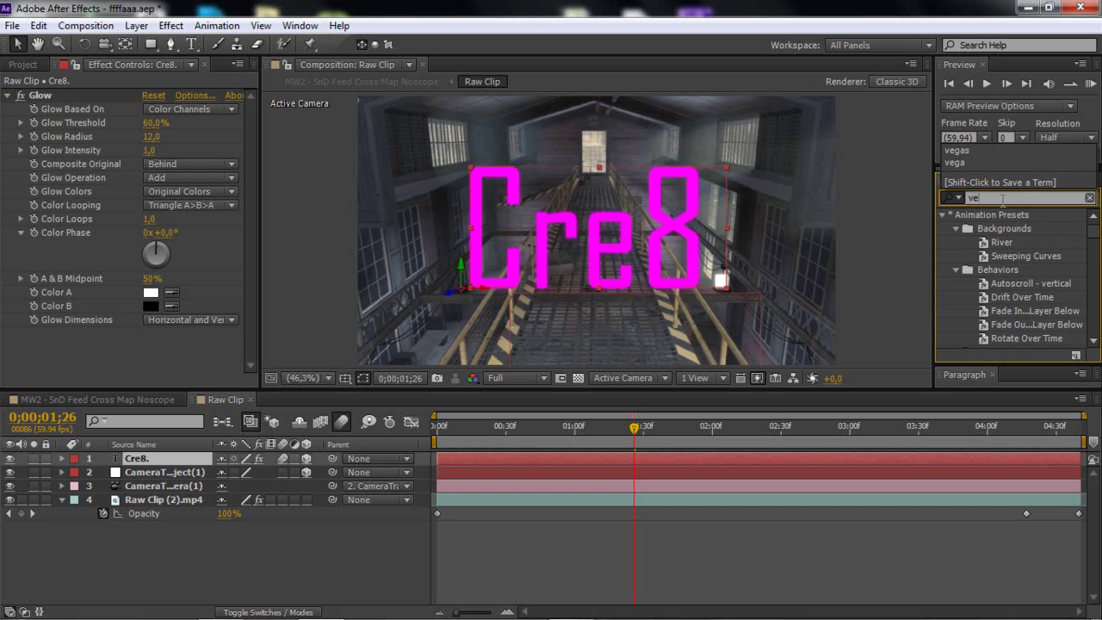
{"action": "left_click_drag", "start_coordinate": [990, 228], "coordinate": [572, 459]}
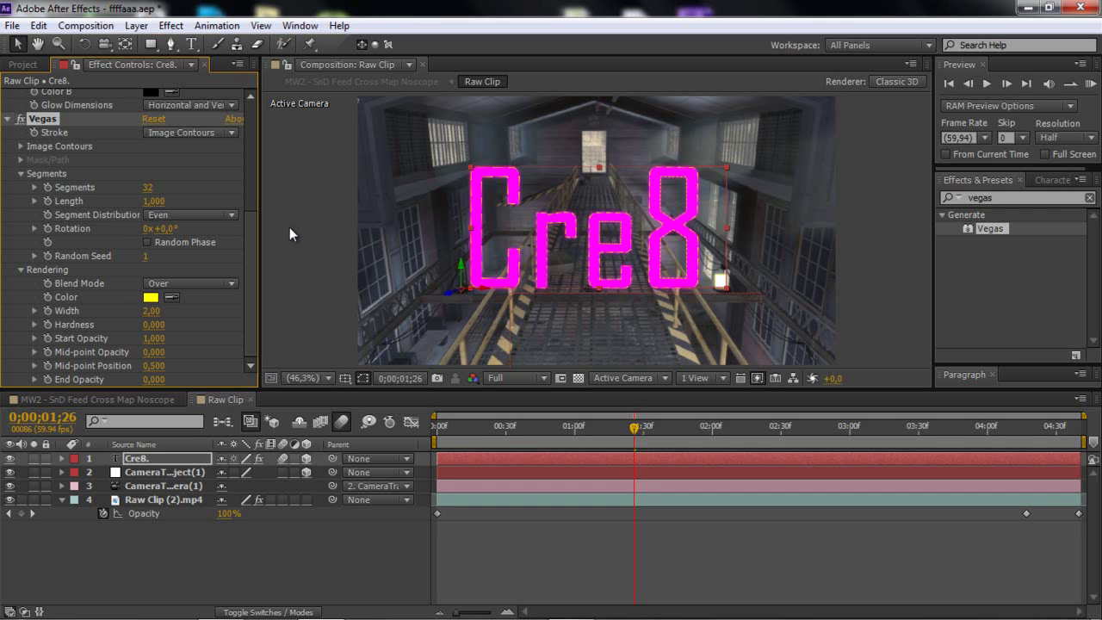
{"action": "scroll", "coordinate": [95, 219], "scroll_direction": "up", "scroll_amount": 1}
{"action": "scroll", "coordinate": [80, 195], "scroll_direction": "up", "scroll_amount": 1}
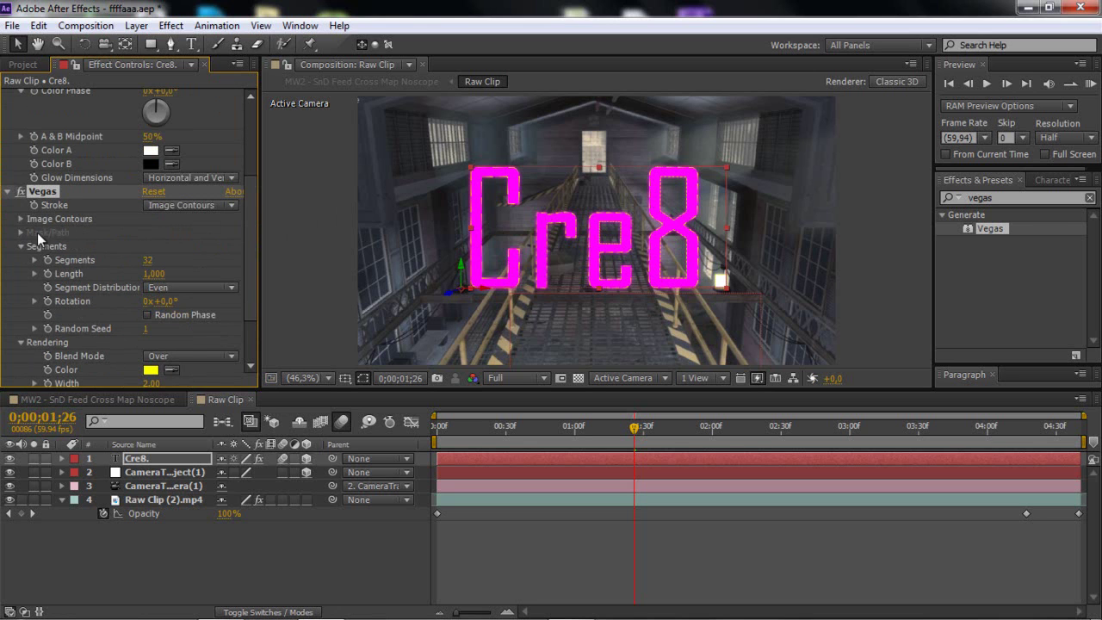
Step: Set Vegas Image Contours input layer to Cre8, keeping Intensity as the channel
{"action": "left_click", "coordinate": [20, 219]}
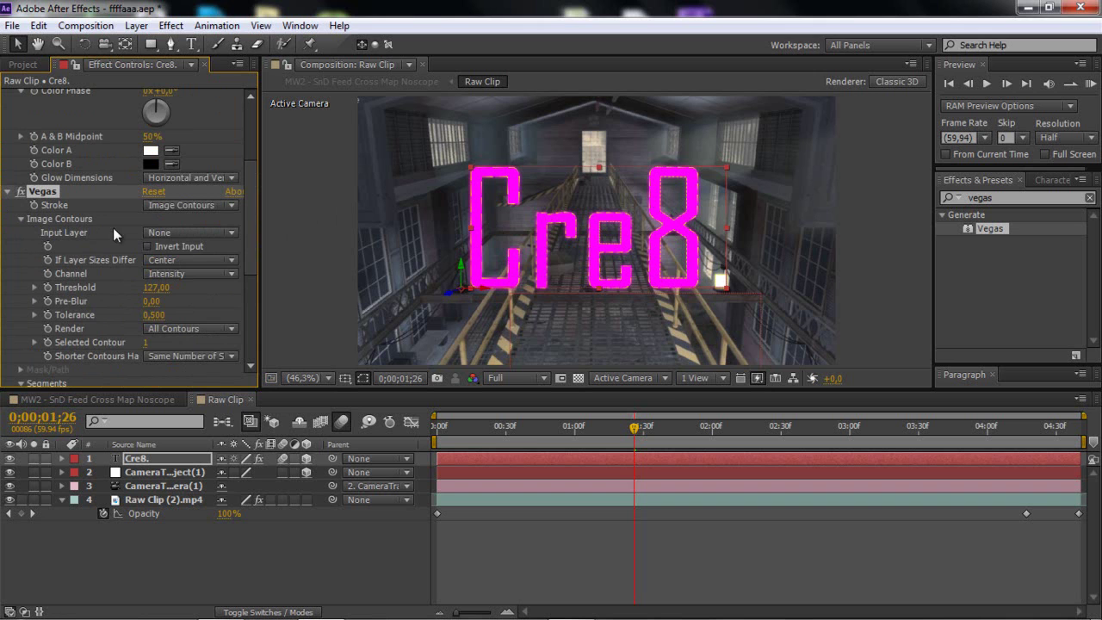
{"action": "left_click", "coordinate": [178, 231]}
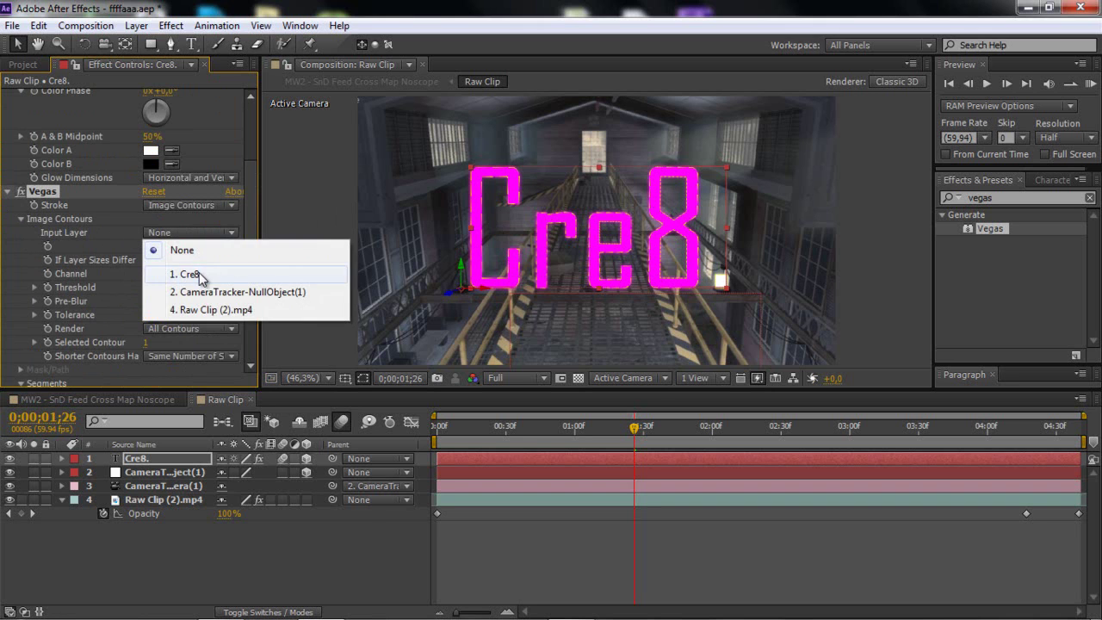
{"action": "left_click", "coordinate": [199, 272]}
{"action": "left_click", "coordinate": [199, 274]}
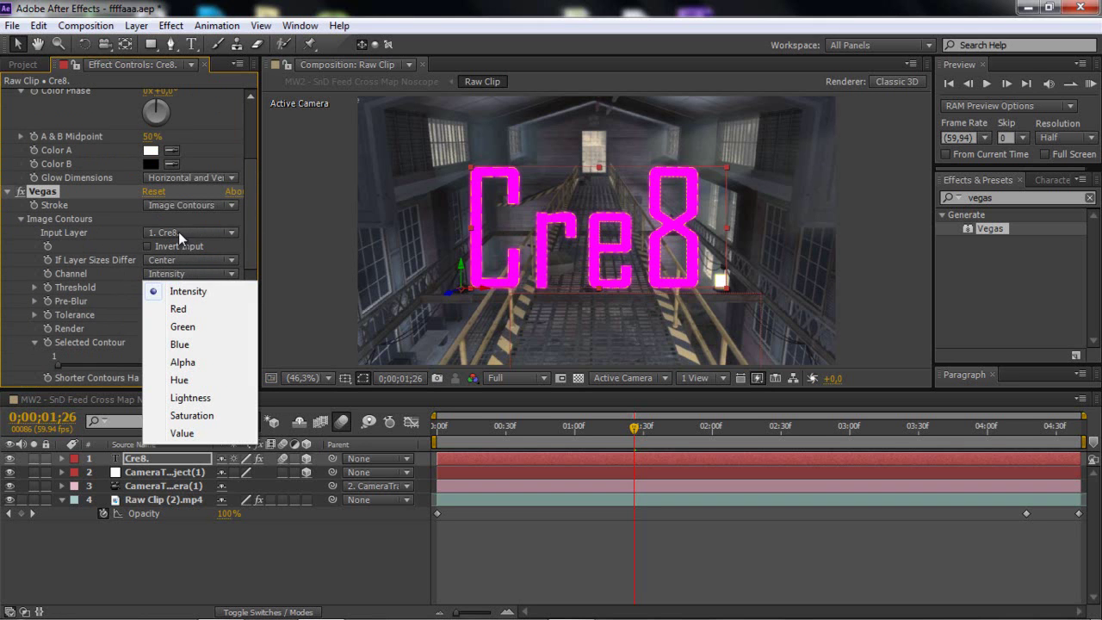
{"action": "left_click", "coordinate": [181, 227]}
{"action": "left_click", "coordinate": [171, 259]}
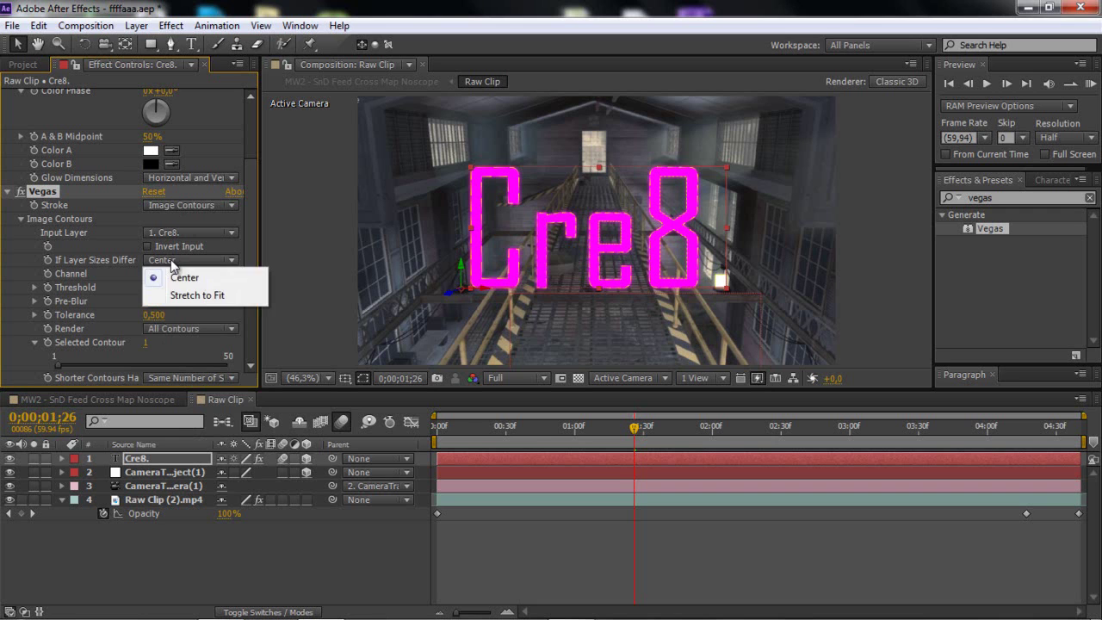
{"action": "left_click", "coordinate": [172, 277]}
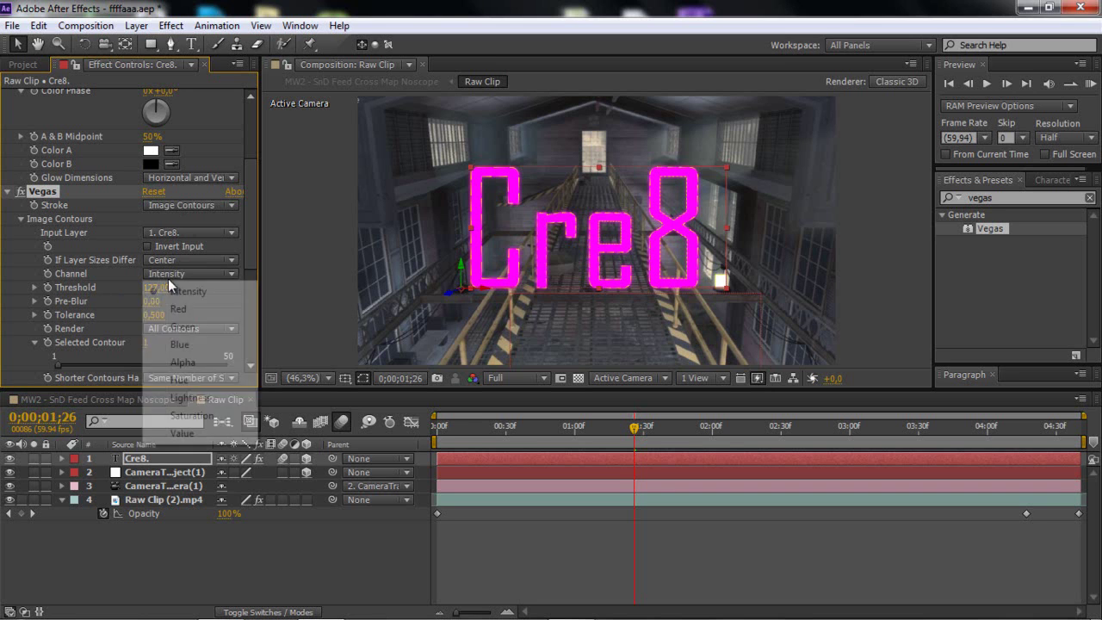
{"action": "left_click", "coordinate": [172, 291]}
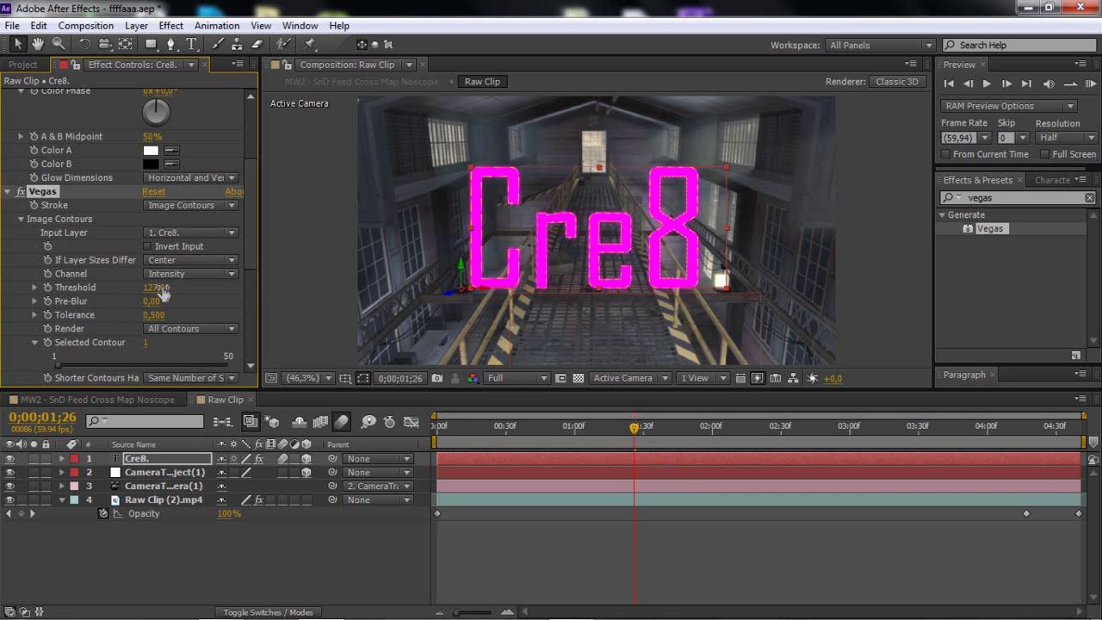
Step: Set contour Threshold 39, Pre-Blur 26 and Tolerance 0.7
{"action": "left_click", "coordinate": [163, 288]}
{"action": "type", "text": "39"}
{"action": "left_click", "coordinate": [213, 292]}
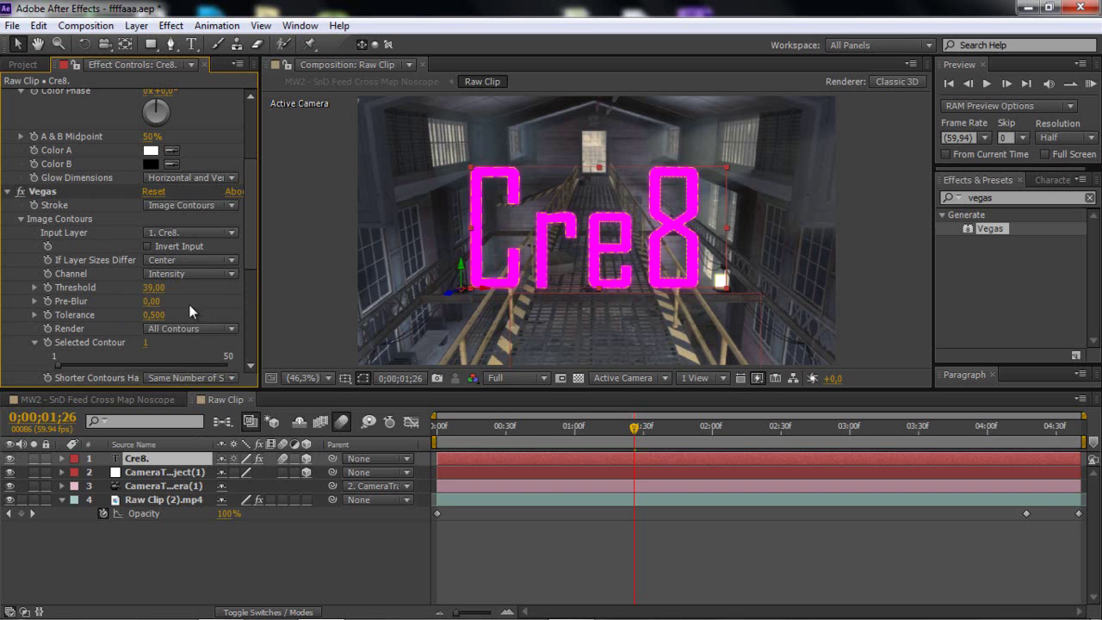
{"action": "left_click", "coordinate": [152, 301]}
{"action": "type", "text": "26"}
{"action": "key", "text": "Return"}
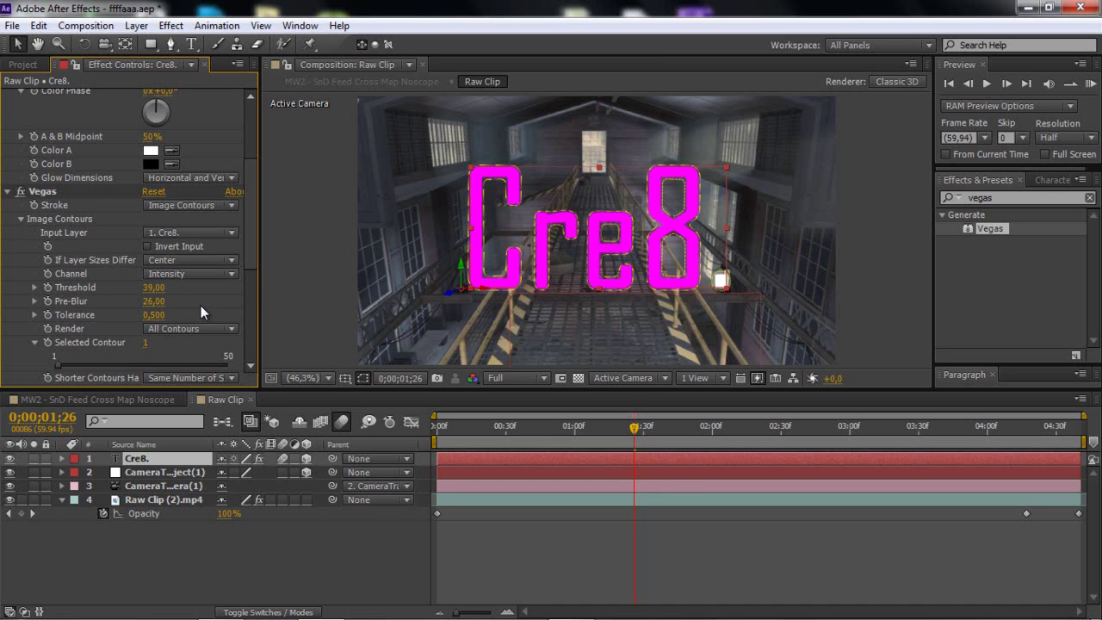
{"action": "left_click", "coordinate": [154, 315]}
{"action": "type", "text": "0,7"}
{"action": "key", "text": "Return"}
Step: Set the Vegas Selected Contour to 11
{"action": "scroll", "coordinate": [189, 298], "scroll_direction": "down", "scroll_amount": 1}
{"action": "scroll", "coordinate": [194, 318], "scroll_direction": "down", "scroll_amount": 1}
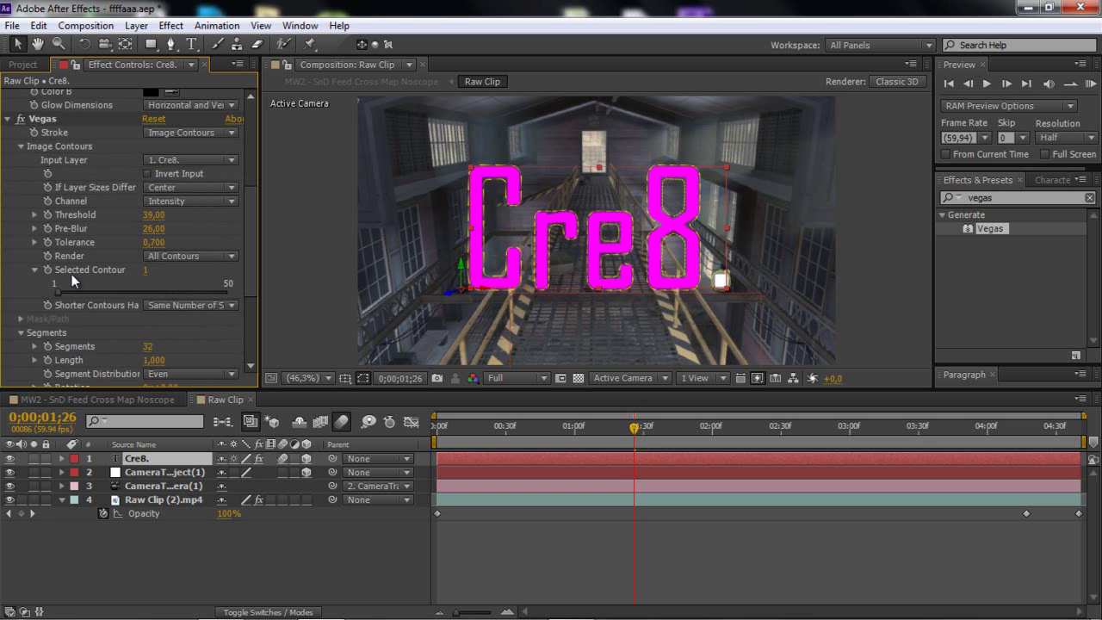
{"action": "left_click", "coordinate": [146, 269]}
{"action": "type", "text": "11"}
{"action": "key", "text": "Return"}
Step: Set the Vegas stroke to 25 segments
{"action": "scroll", "coordinate": [160, 326], "scroll_direction": "down", "scroll_amount": 2}
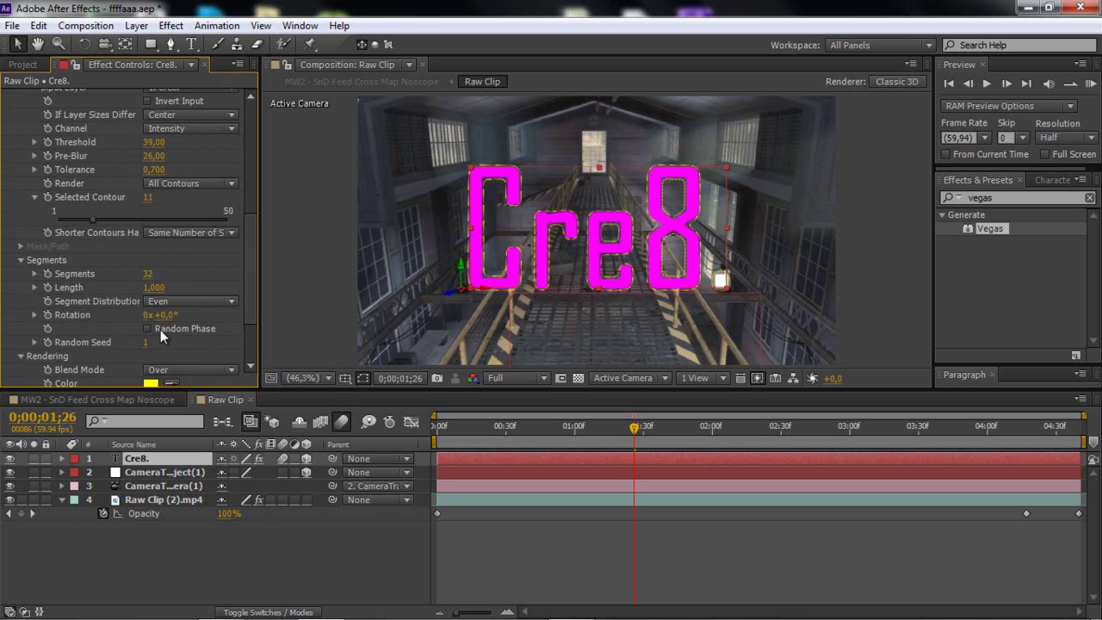
{"action": "left_click", "coordinate": [148, 274]}
{"action": "type", "text": "80"}
{"action": "key", "text": "Return"}
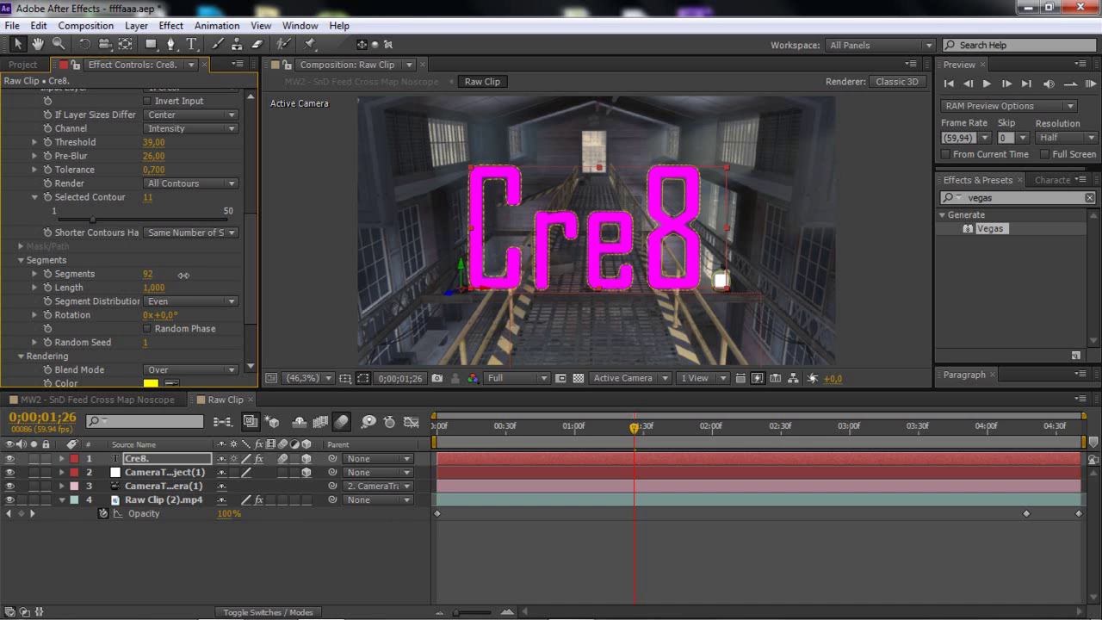
{"action": "left_click_drag", "start_coordinate": [148, 274], "coordinate": [212, 275]}
{"action": "left_click_drag", "start_coordinate": [149, 273], "coordinate": [34, 274]}
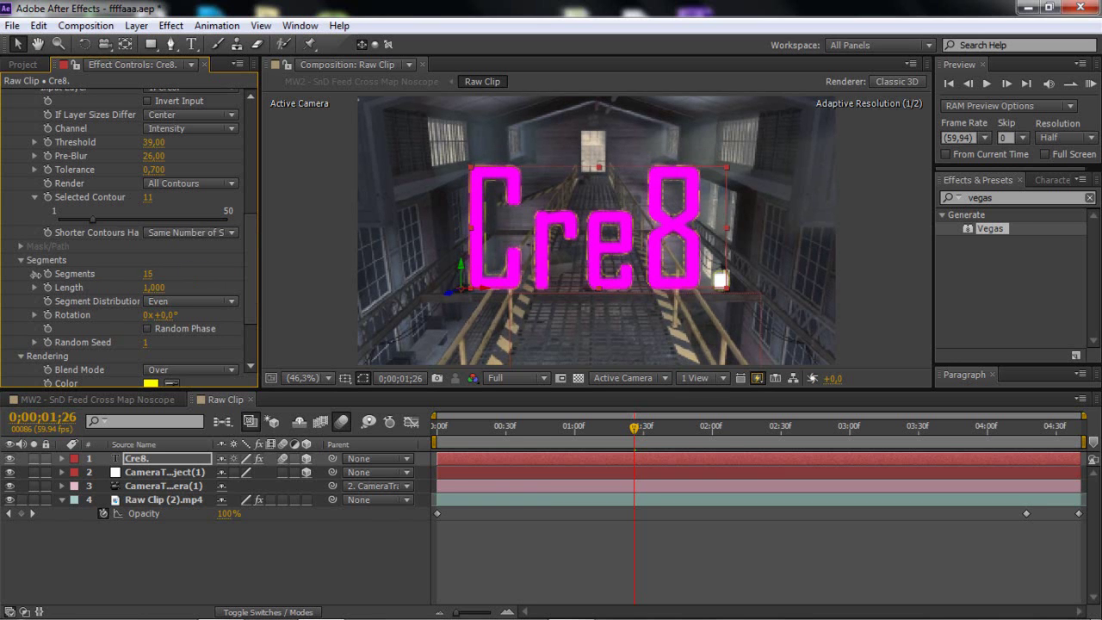
{"action": "left_click_drag", "start_coordinate": [34, 274], "coordinate": [53, 285]}
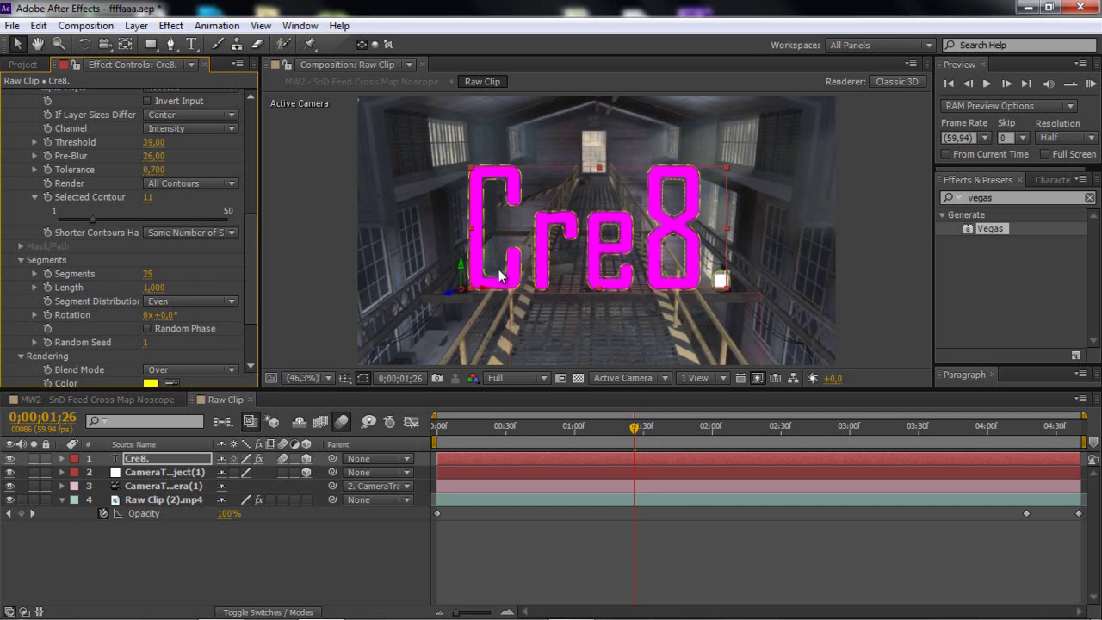
Step: Set segment Length to 0.7 and Segment Distribution to Bunched
{"action": "left_click", "coordinate": [152, 287]}
{"action": "type", "text": "0,700"}
{"action": "key", "text": "Return"}
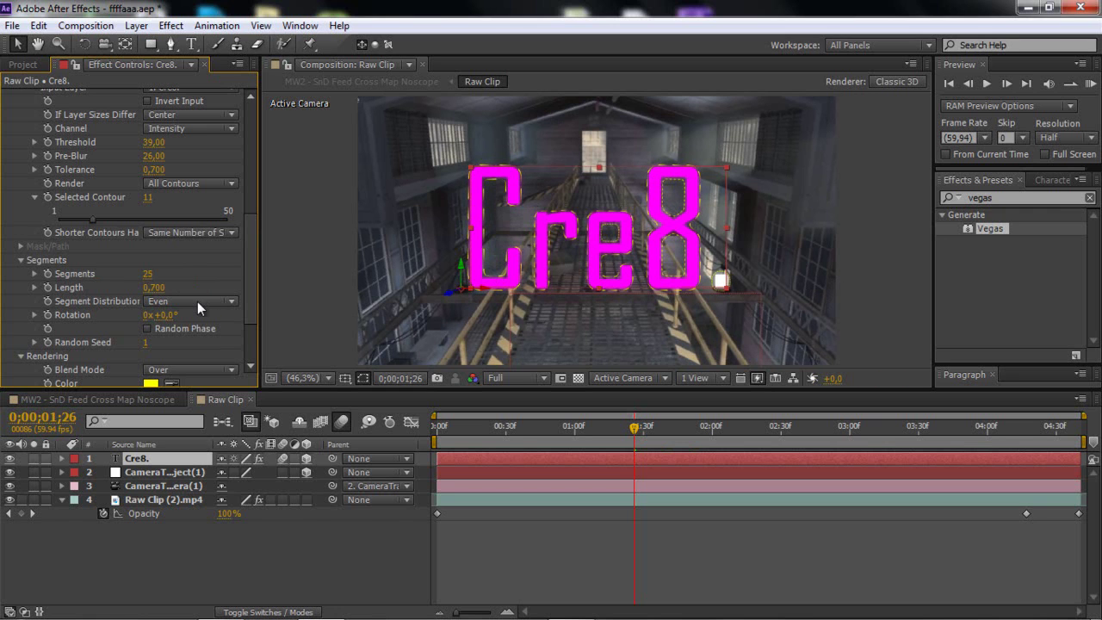
{"action": "left_click", "coordinate": [197, 301]}
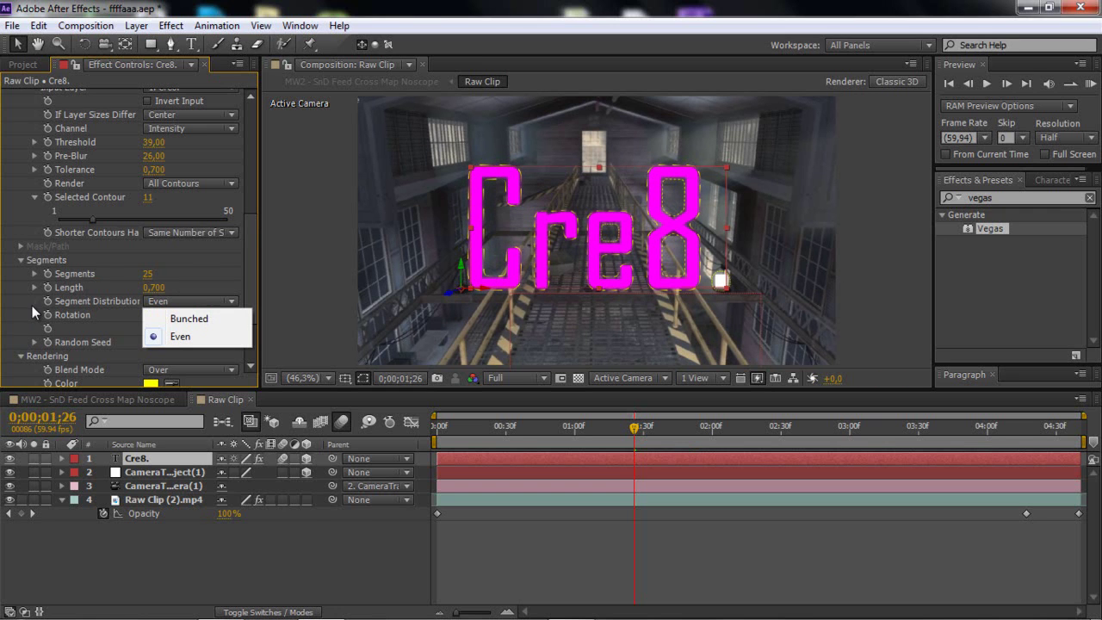
{"action": "left_click", "coordinate": [174, 320]}
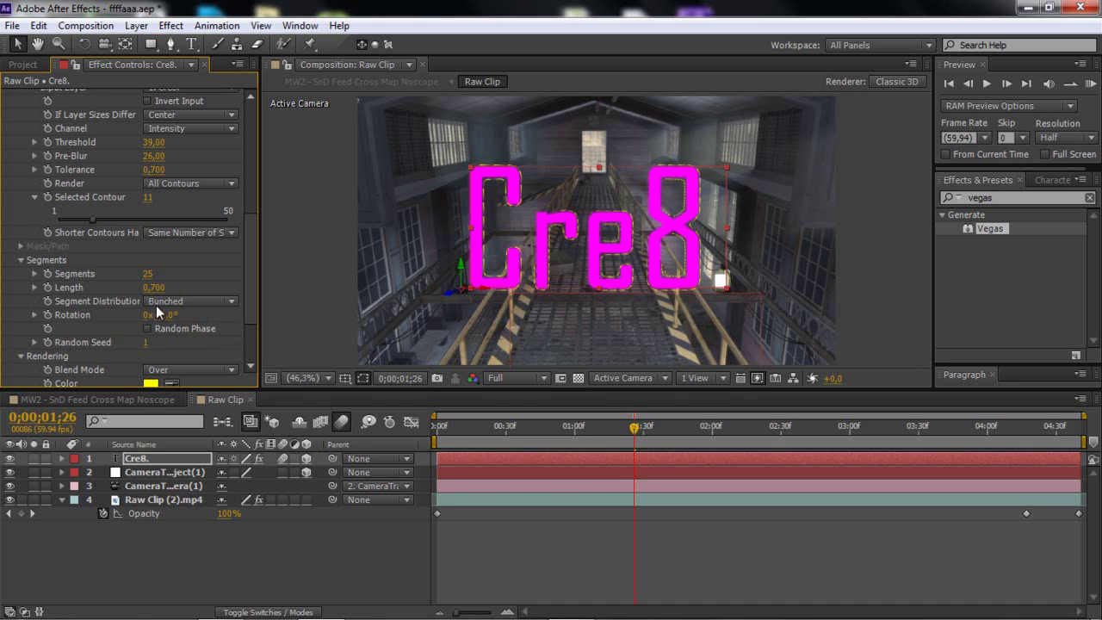
Step: Change the Vegas stroke colour from yellow to white
{"action": "scroll", "coordinate": [154, 297], "scroll_direction": "down", "scroll_amount": 3}
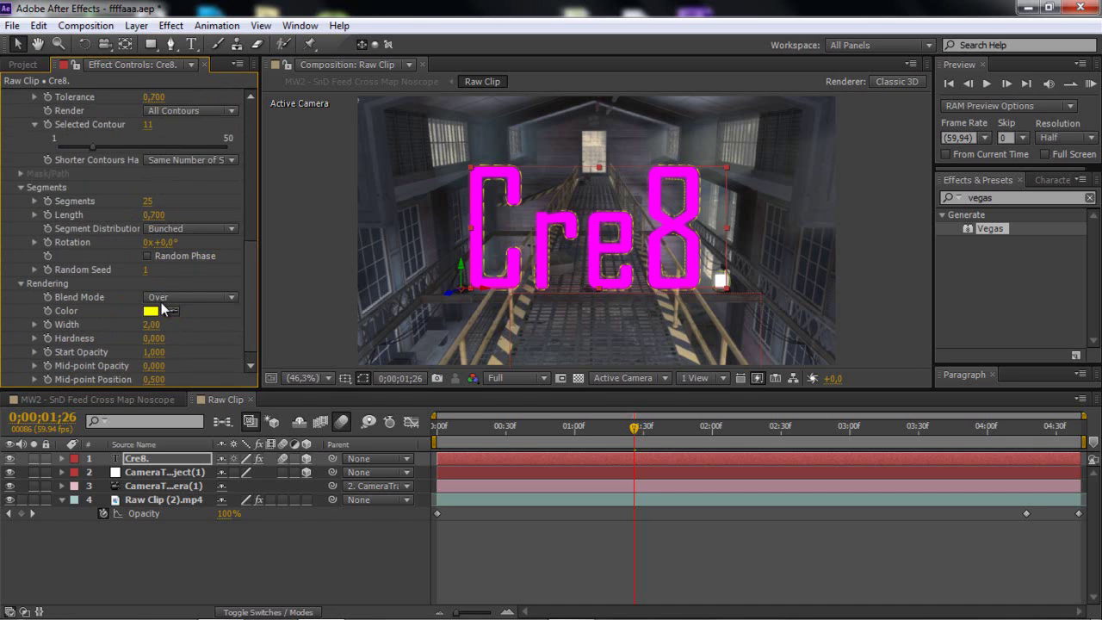
{"action": "left_click", "coordinate": [151, 311]}
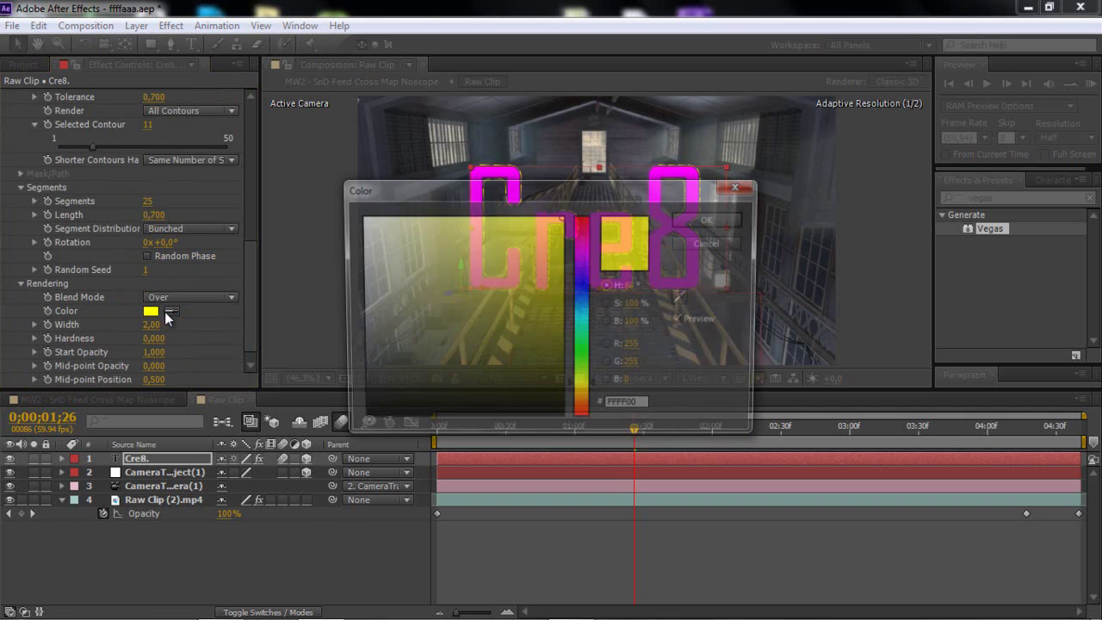
{"action": "left_click_drag", "start_coordinate": [402, 256], "coordinate": [359, 216]}
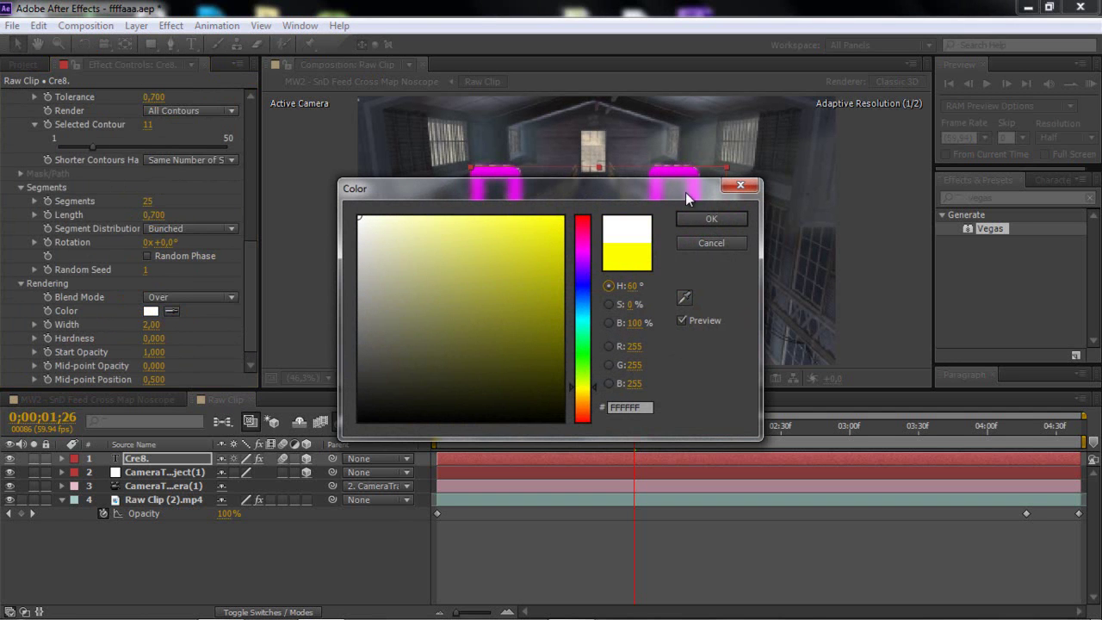
{"action": "left_click", "coordinate": [723, 219]}
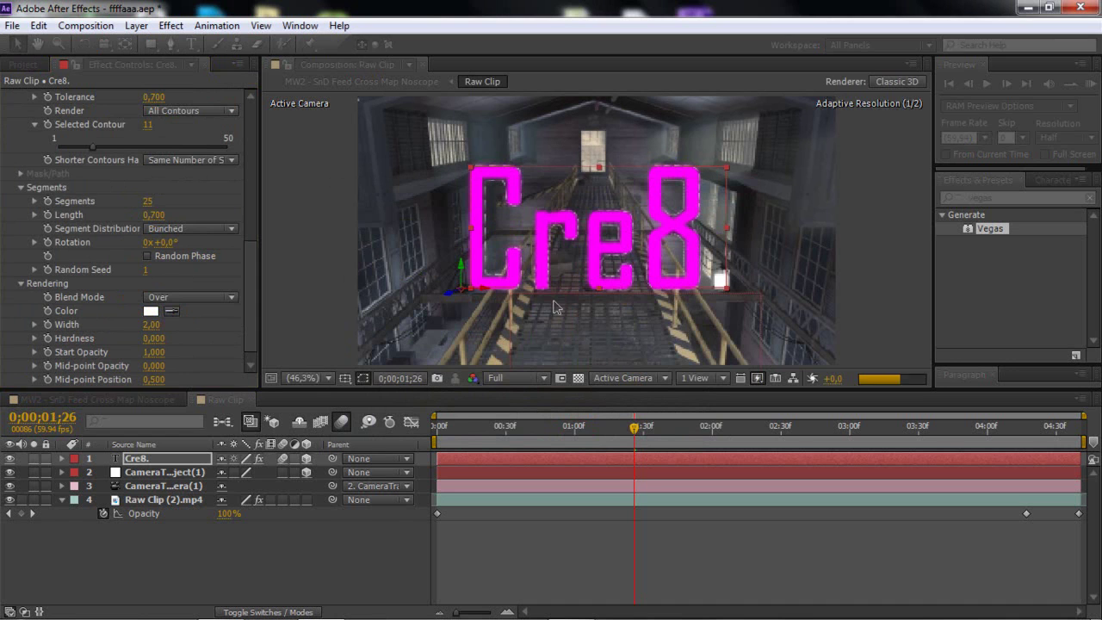
Step: Set Vegas Rendering Width to 6.80 and Mid-point Opacity to 0.800
{"action": "left_click_drag", "start_coordinate": [156, 324], "coordinate": [158, 332]}
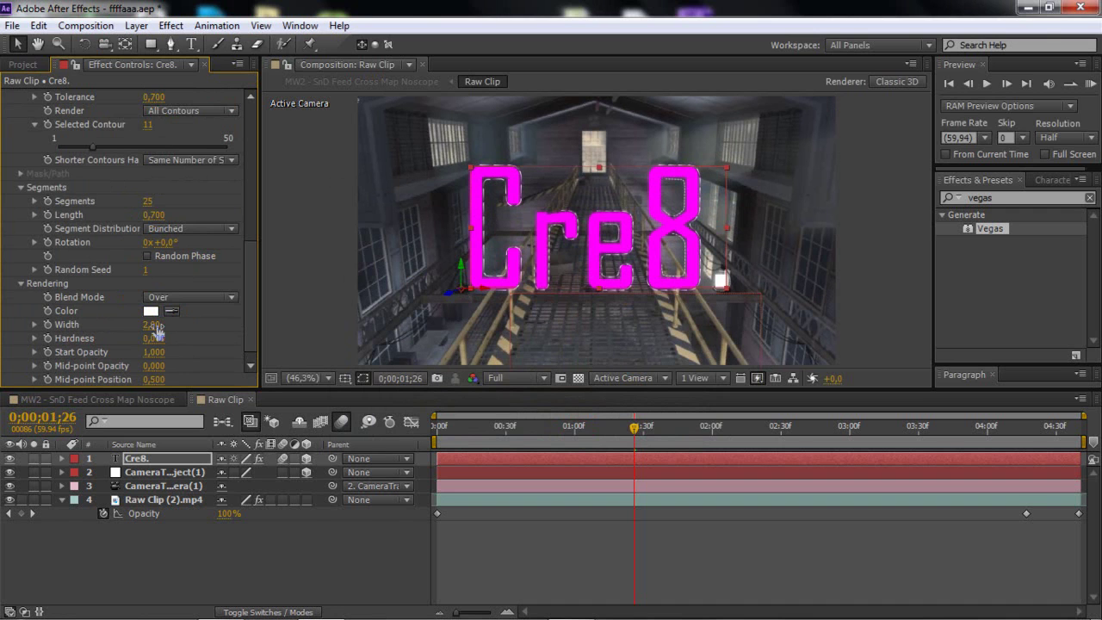
{"action": "key", "text": "ctrl+z"}
{"action": "left_click", "coordinate": [153, 325]}
{"action": "key", "text": "Return"}
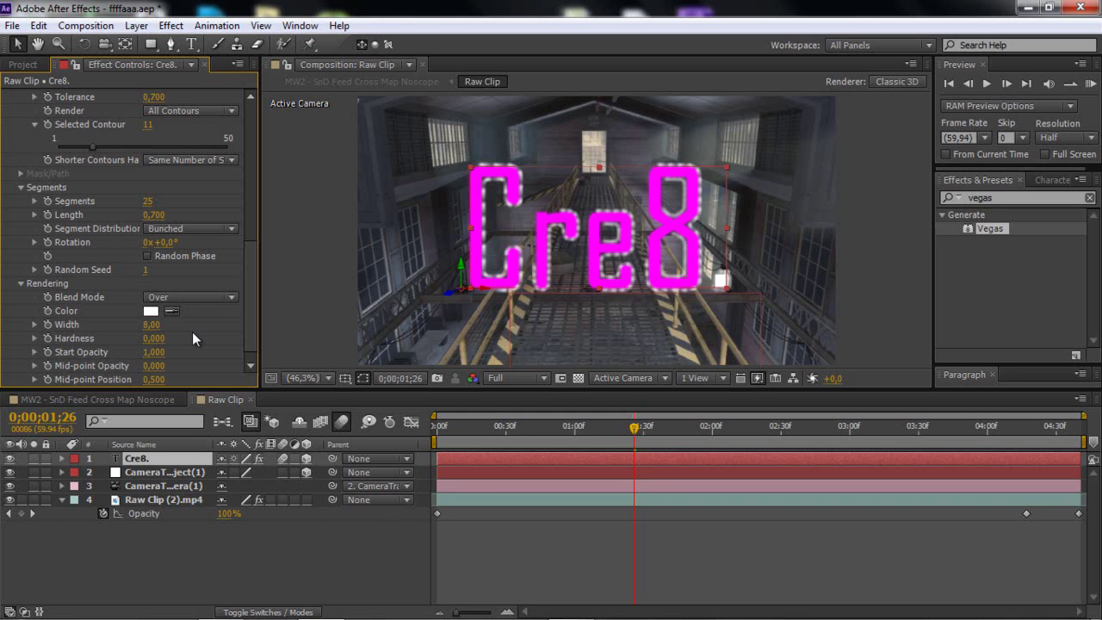
{"action": "left_click_drag", "start_coordinate": [153, 325], "coordinate": [149, 324]}
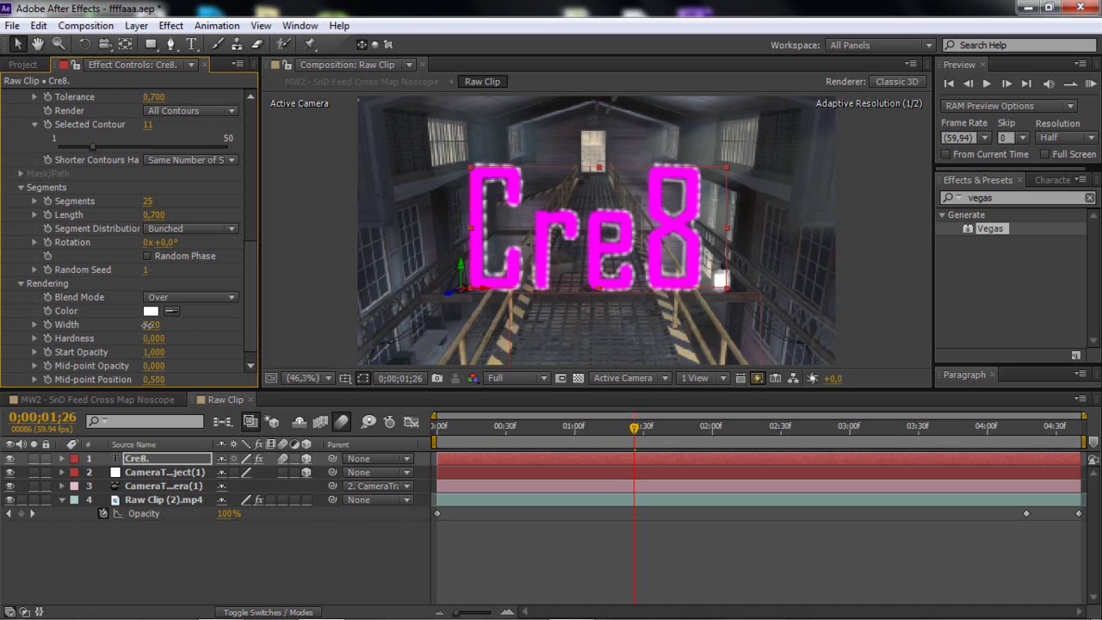
{"action": "left_click_drag", "start_coordinate": [148, 324], "coordinate": [158, 325]}
{"action": "left_click_drag", "start_coordinate": [158, 325], "coordinate": [168, 333]}
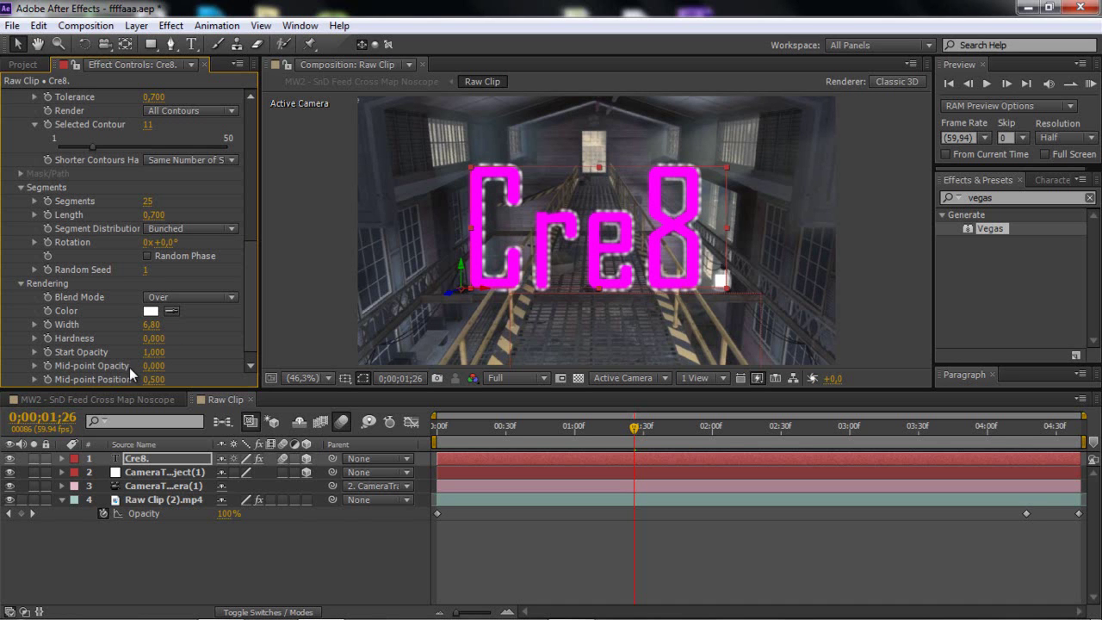
{"action": "left_click_drag", "start_coordinate": [154, 366], "coordinate": [317, 357]}
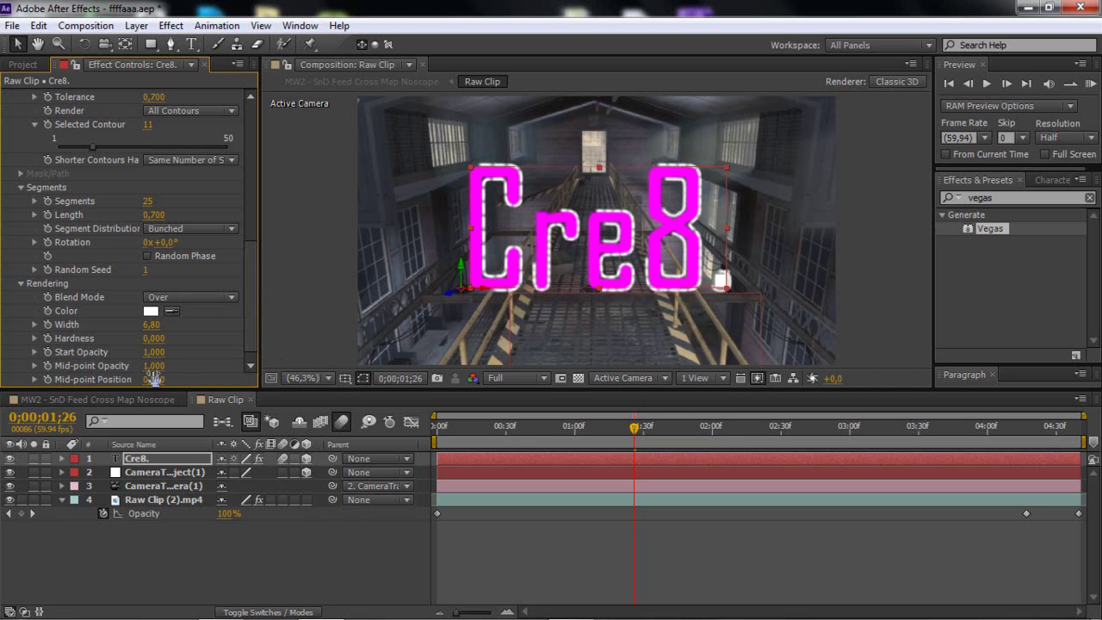
{"action": "left_click_drag", "start_coordinate": [153, 366], "coordinate": [140, 367]}
{"action": "left_click", "coordinate": [219, 295]}
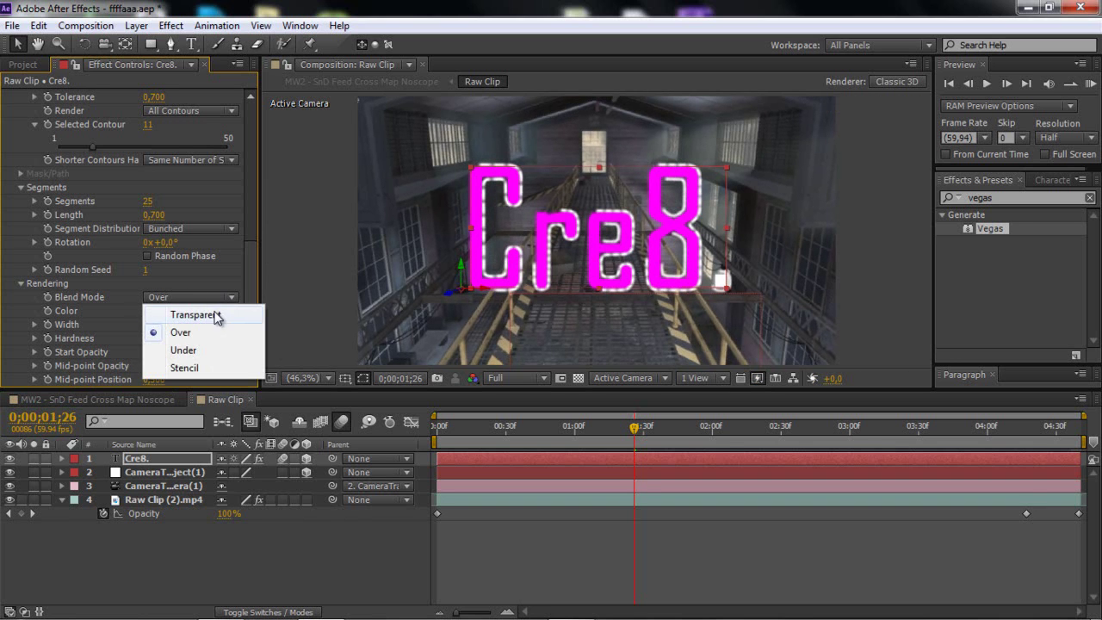
{"action": "left_click", "coordinate": [221, 313]}
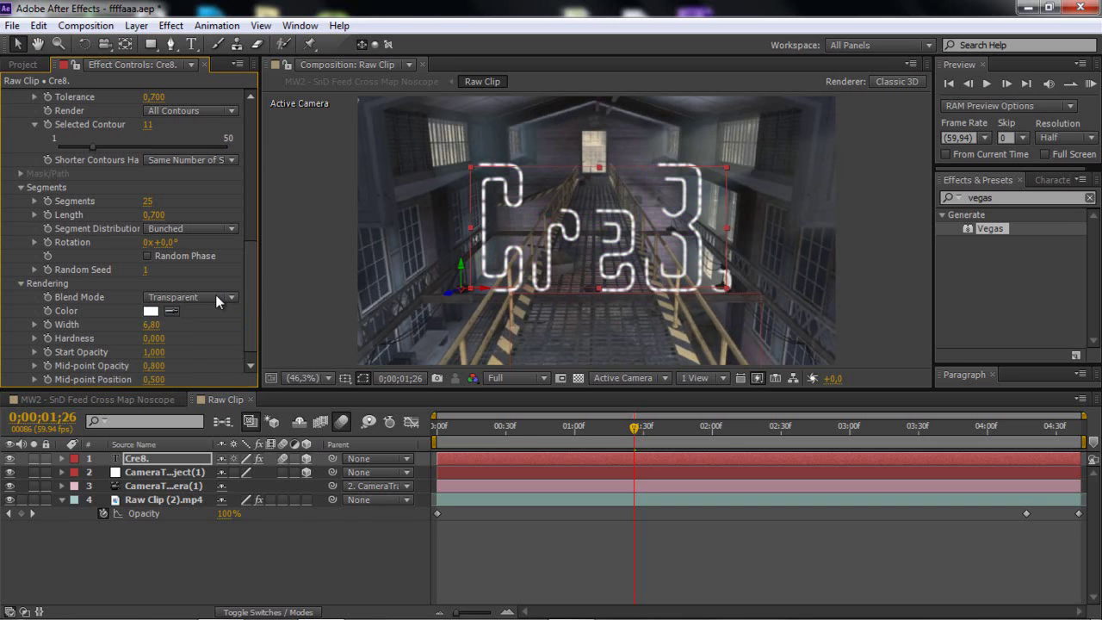
{"action": "left_click", "coordinate": [215, 294]}
{"action": "left_click", "coordinate": [205, 332]}
{"action": "left_click", "coordinate": [208, 298]}
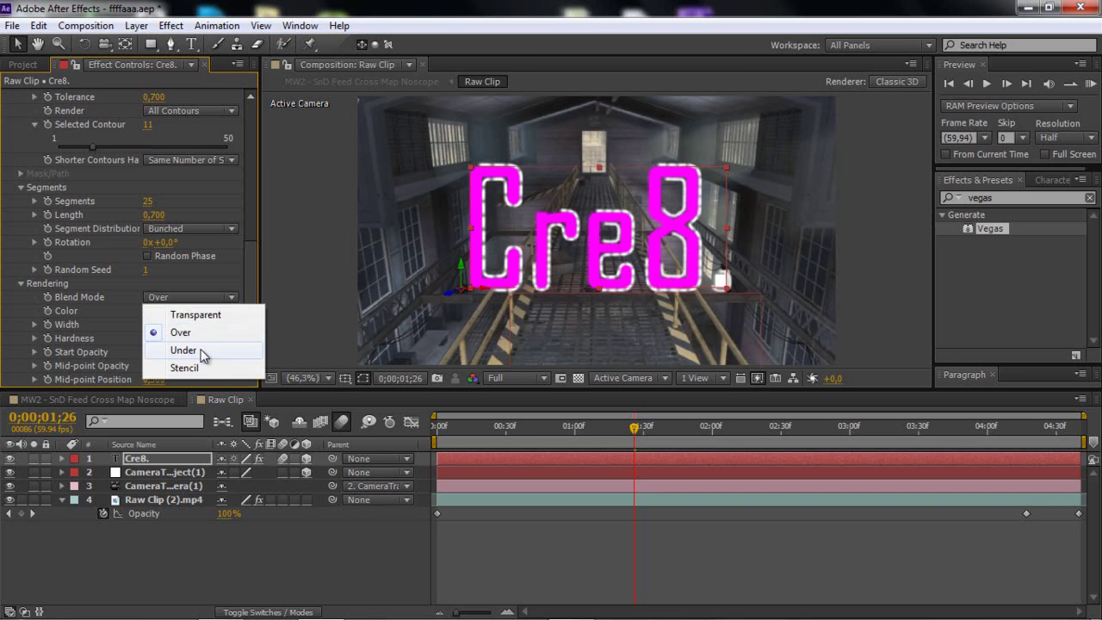
{"action": "left_click", "coordinate": [202, 351]}
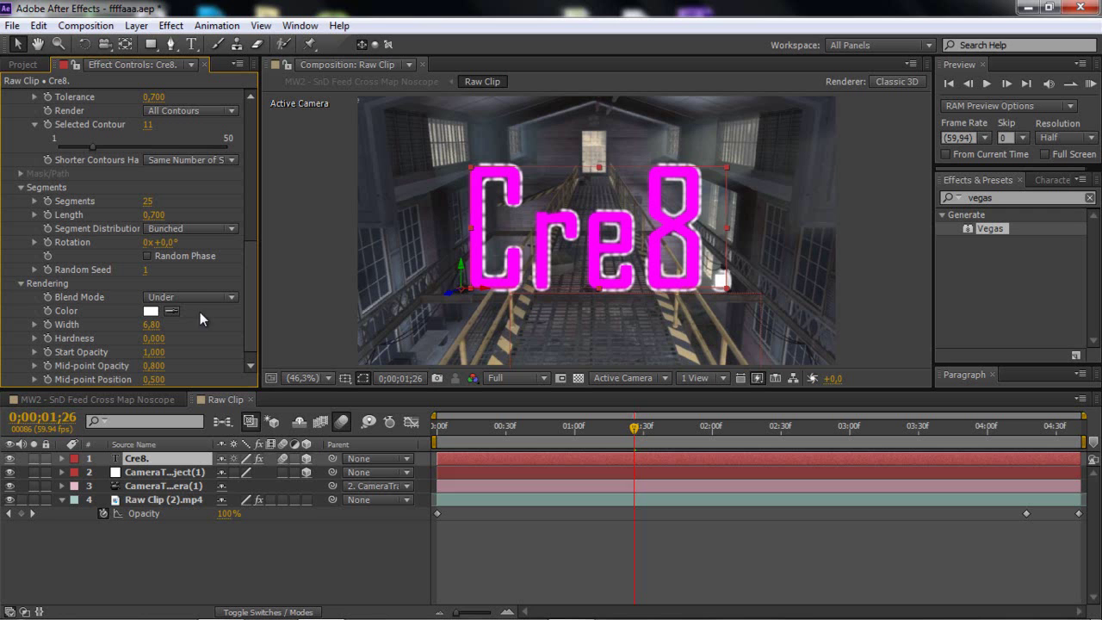
{"action": "left_click", "coordinate": [206, 298]}
{"action": "left_click", "coordinate": [185, 367]}
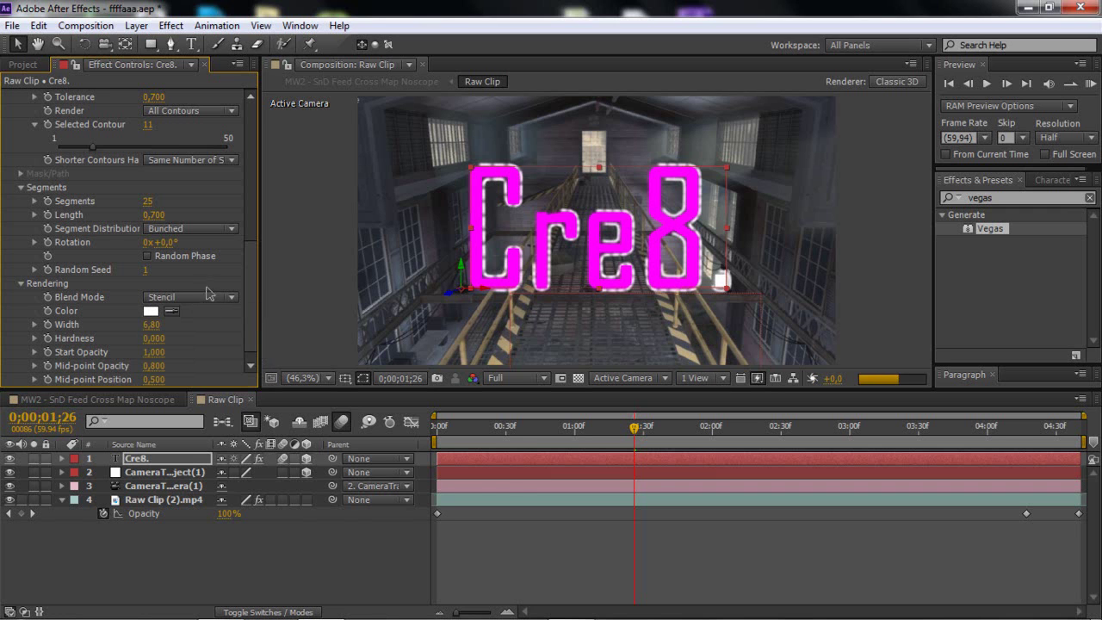
{"action": "left_click", "coordinate": [207, 296]}
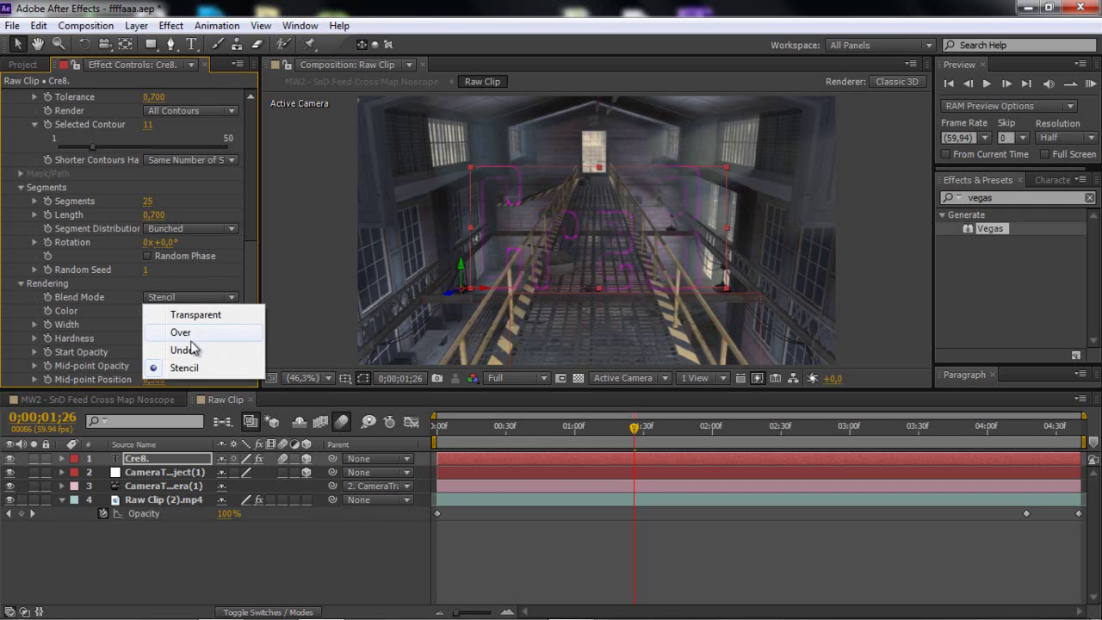
{"action": "left_click", "coordinate": [198, 332]}
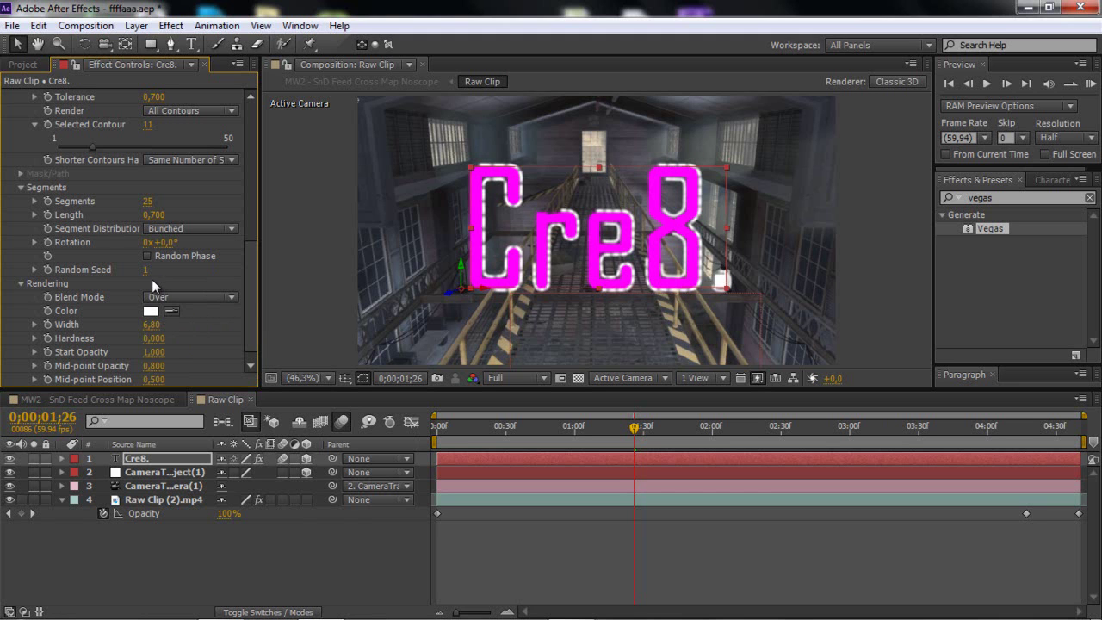
Step: Raise the Vegas Segments to 80 and segment Length to 0.800
{"action": "left_click_drag", "start_coordinate": [151, 203], "coordinate": [200, 204]}
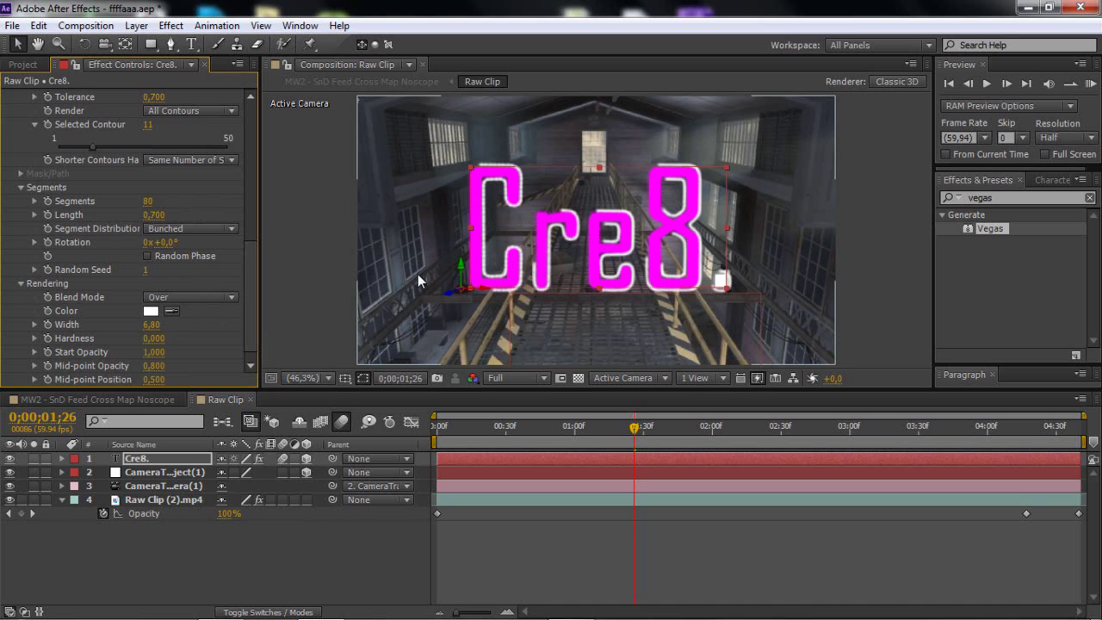
{"action": "scroll", "coordinate": [144, 312], "scroll_direction": "up", "scroll_amount": 2}
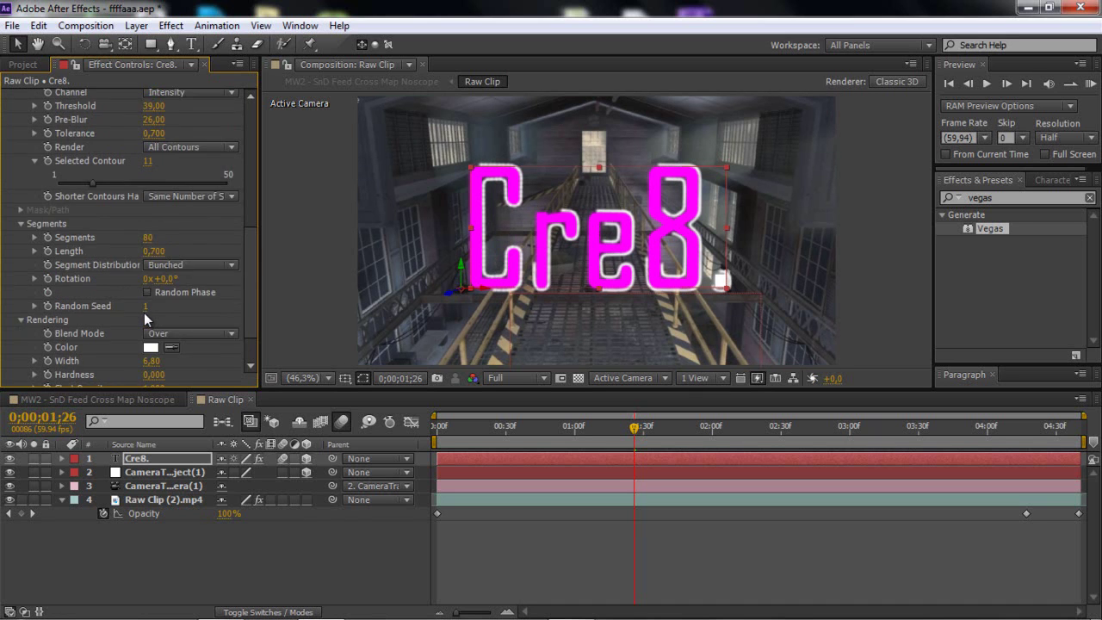
{"action": "scroll", "coordinate": [144, 312], "scroll_direction": "up", "scroll_amount": 2}
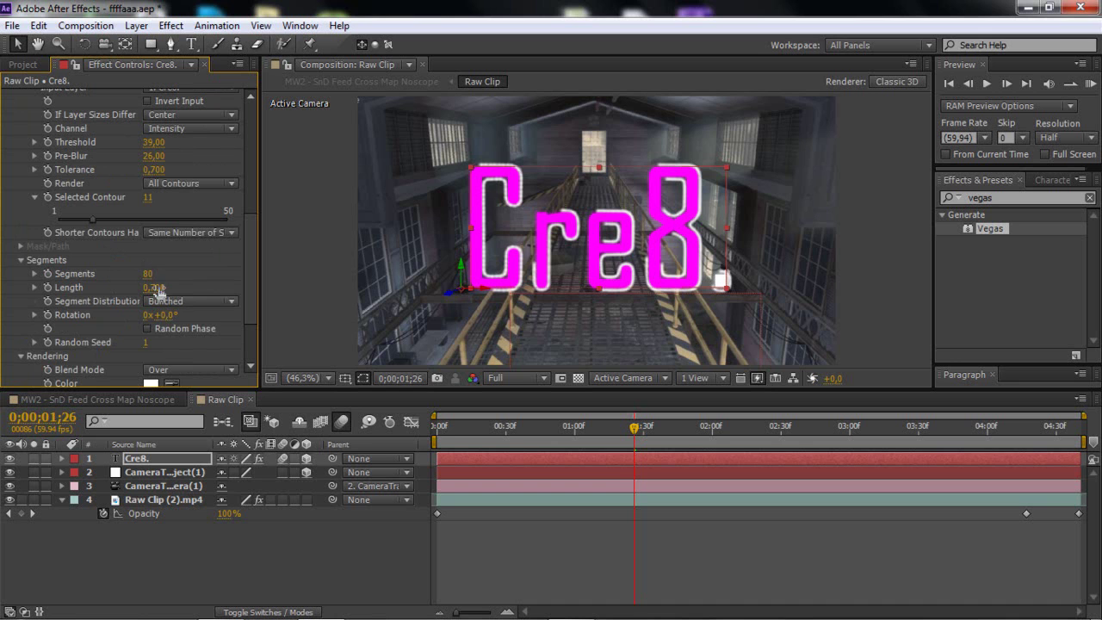
{"action": "mouse_move", "coordinate": [153, 288]}
{"action": "left_mouse_down"}
{"action": "mouse_move", "coordinate": [187, 284]}
{"action": "mouse_move", "coordinate": [131, 284]}
{"action": "mouse_move", "coordinate": [183, 274]}
{"action": "left_mouse_up"}
{"action": "left_click_drag", "start_coordinate": [155, 287], "coordinate": [169, 290]}
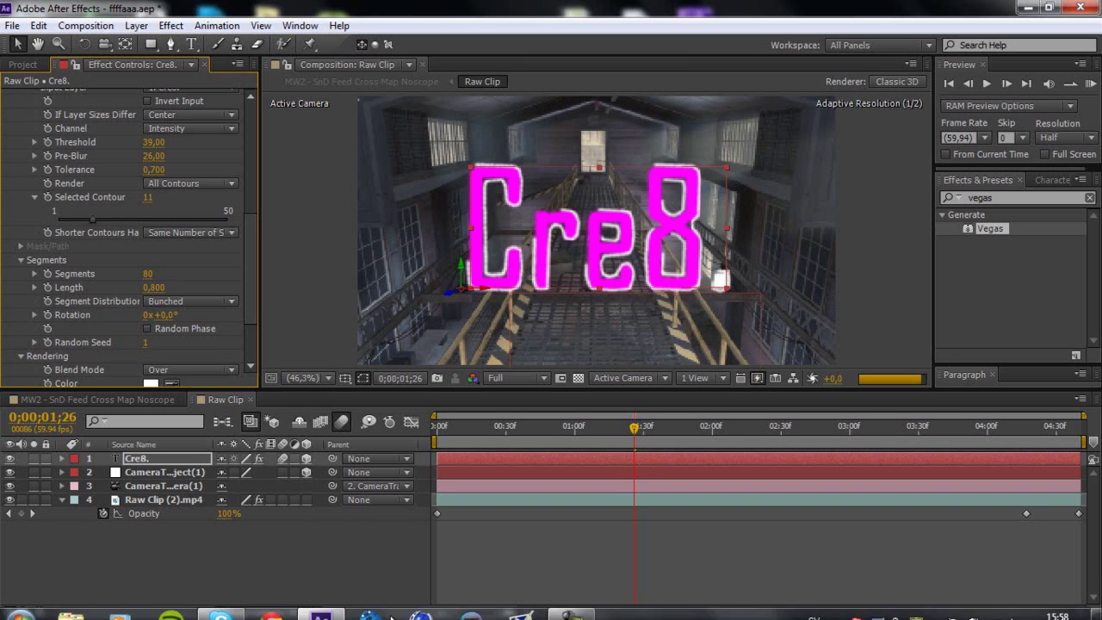
{"action": "left_click", "coordinate": [567, 610]}
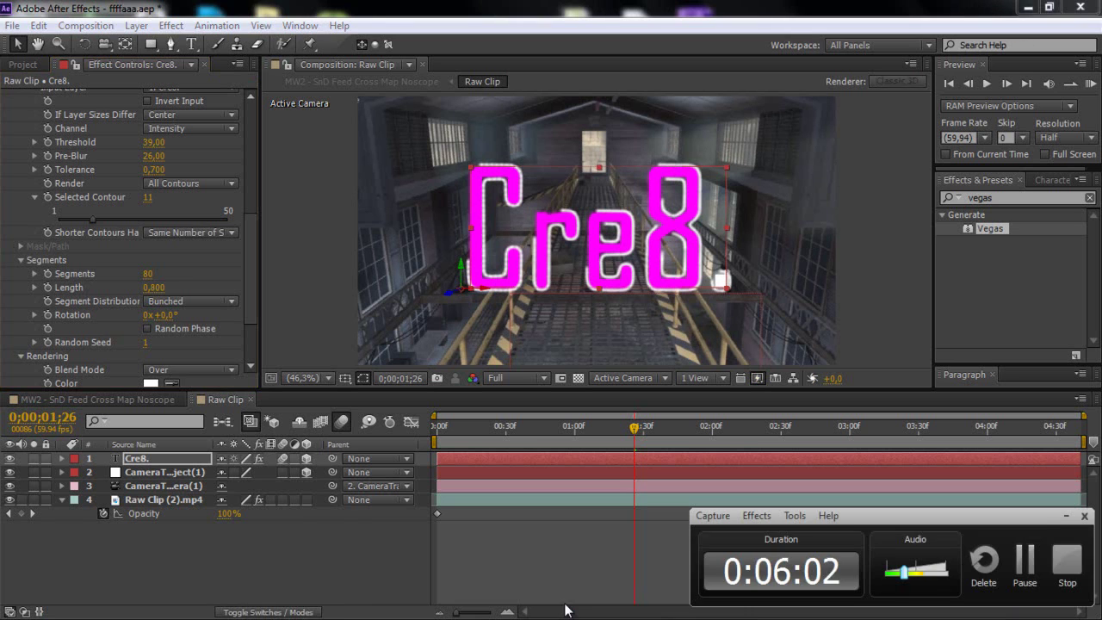
{"action": "left_click", "coordinate": [1064, 515]}
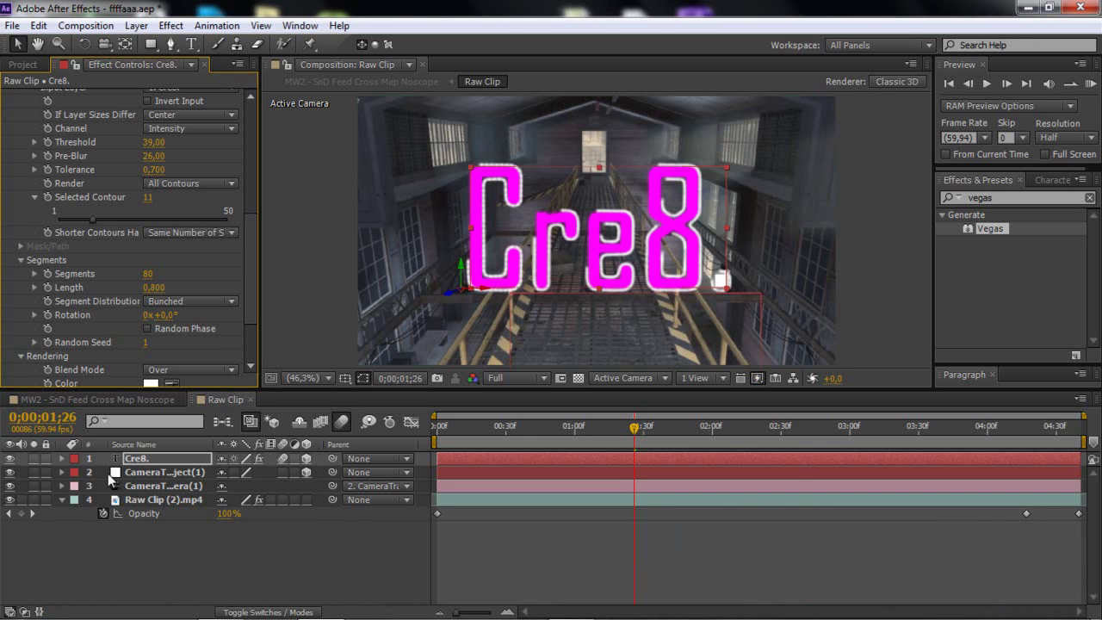
Step: Set start keyframes on Cre8's Vegas Length and Rotation and select them in the timeline
{"action": "left_click", "coordinate": [143, 459]}
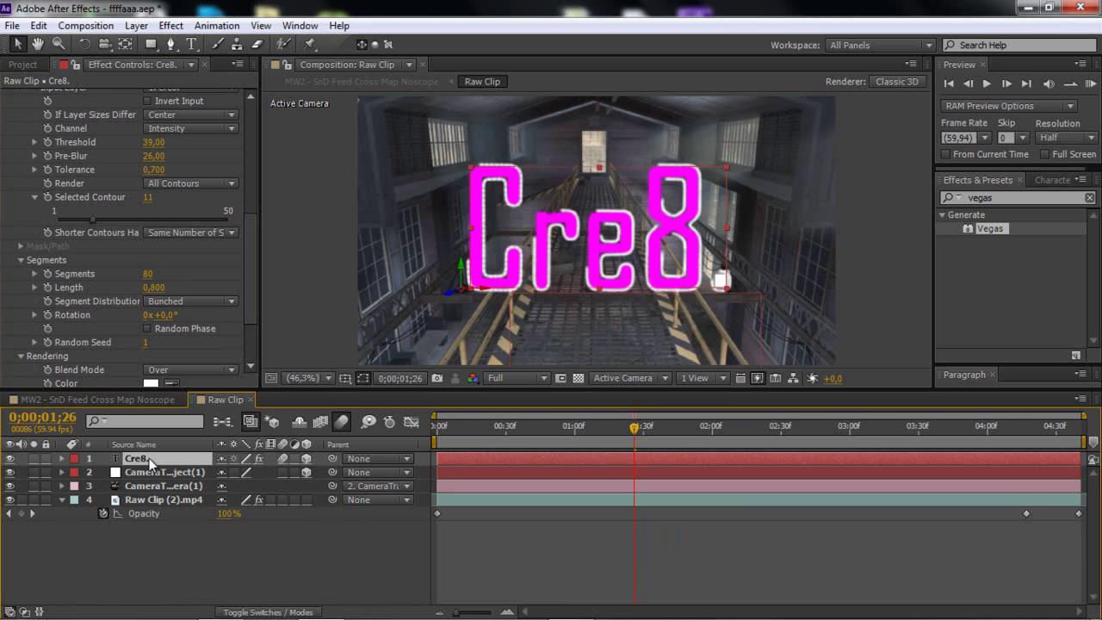
{"action": "left_click", "coordinate": [49, 276]}
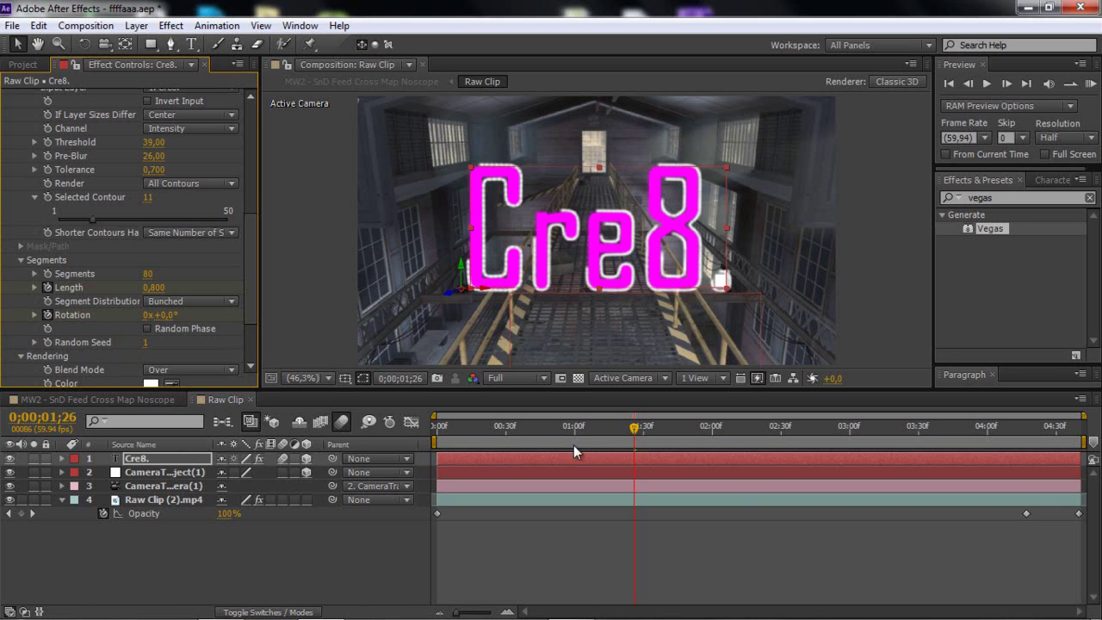
{"action": "key", "text": "u"}
{"action": "mouse_move", "coordinate": [652, 473]}
{"action": "left_mouse_down"}
{"action": "mouse_move", "coordinate": [632, 495]}
{"action": "mouse_move", "coordinate": [450, 510]}
{"action": "left_mouse_up"}
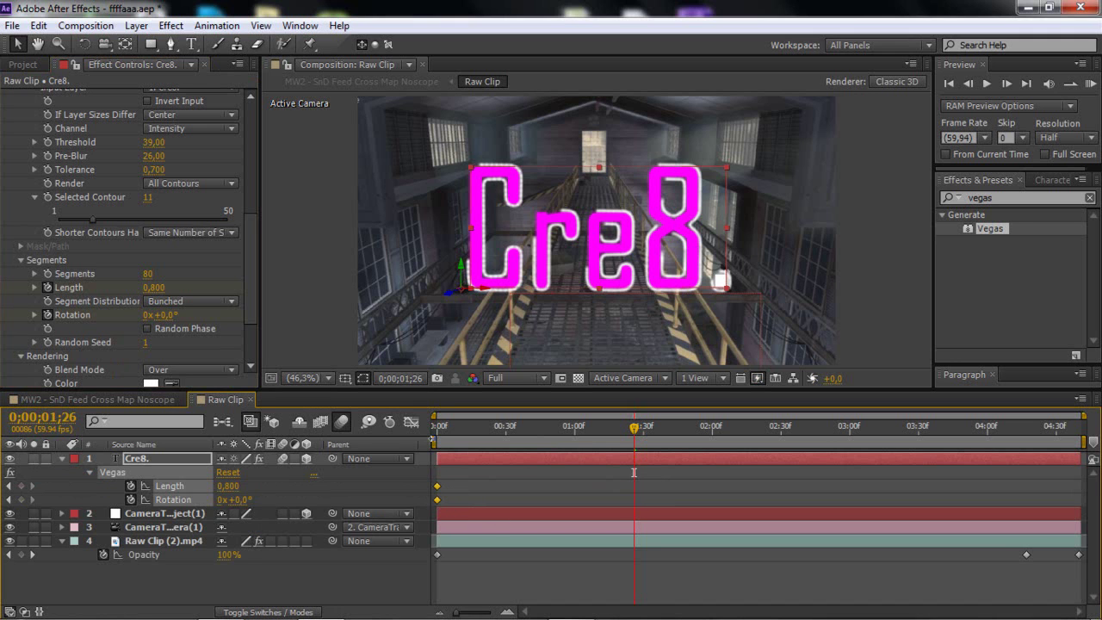
Step: At 0;00;03;42, keyframe the Vegas Rotation to 303° and Length to 0.160
{"action": "left_click", "coordinate": [438, 425]}
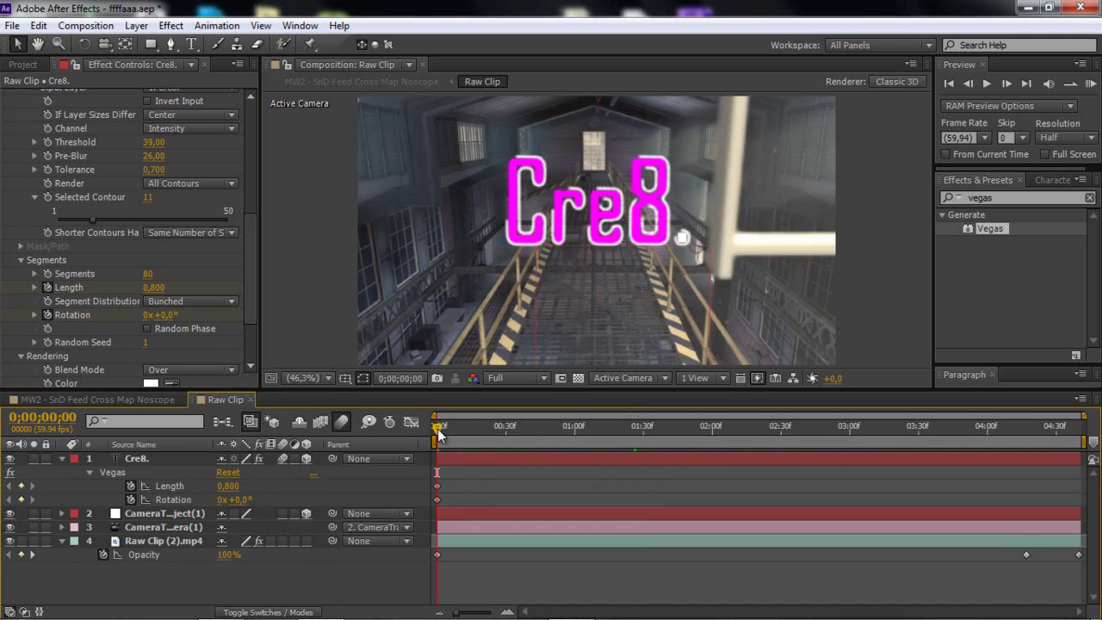
{"action": "left_click", "coordinate": [470, 460]}
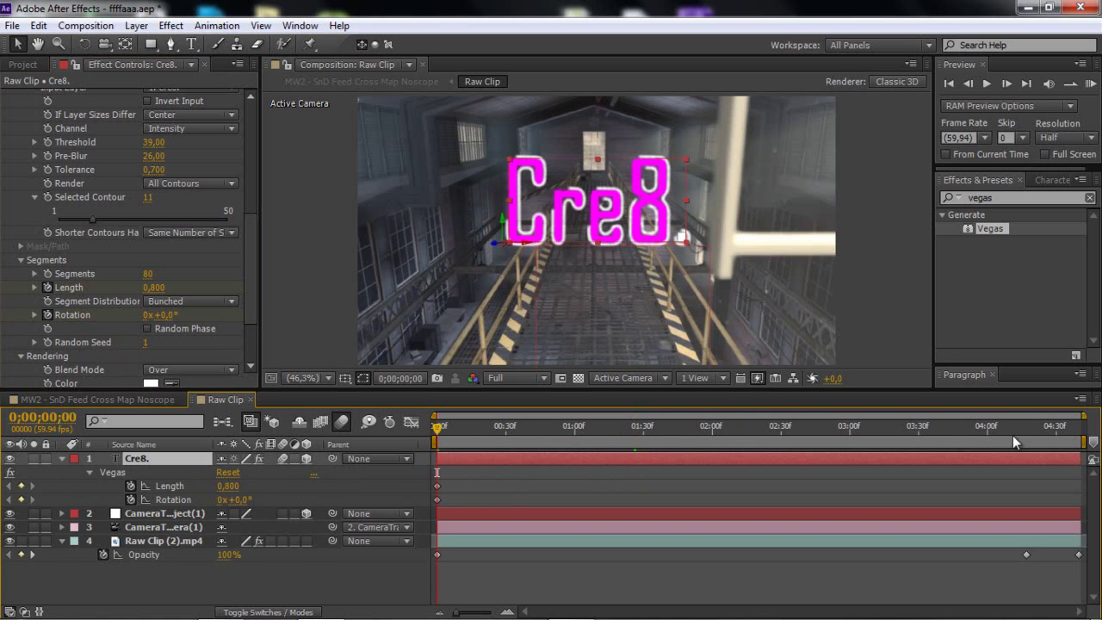
{"action": "left_click", "coordinate": [890, 438]}
{"action": "mouse_move", "coordinate": [891, 443]}
{"action": "left_mouse_down"}
{"action": "mouse_move", "coordinate": [945, 453]}
{"action": "mouse_move", "coordinate": [945, 472]}
{"action": "left_mouse_up"}
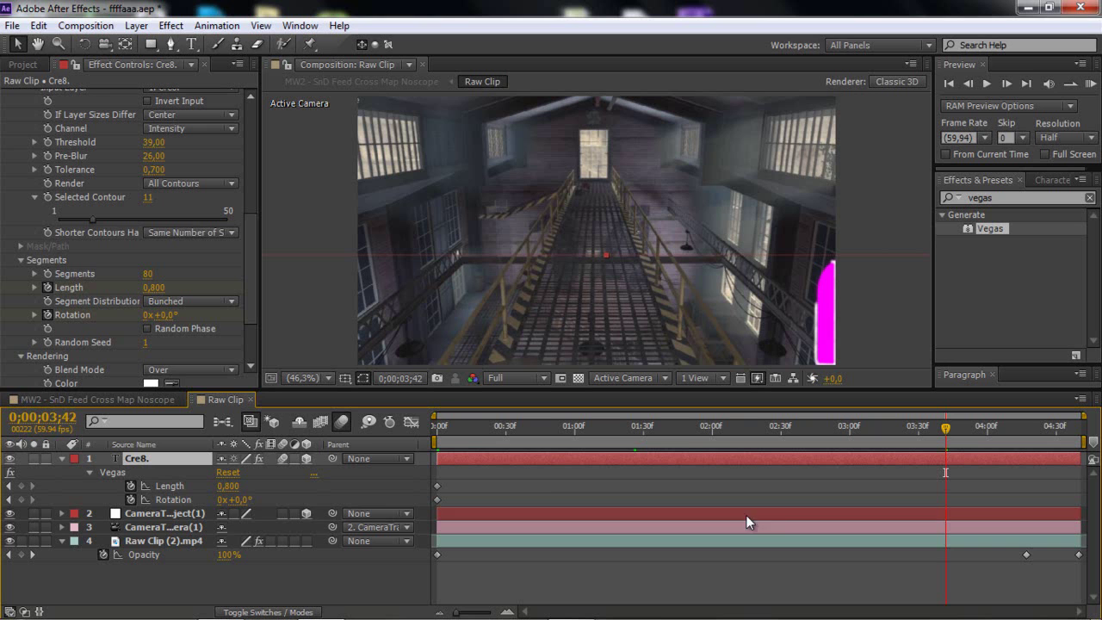
{"action": "left_click_drag", "start_coordinate": [244, 499], "coordinate": [482, 500]}
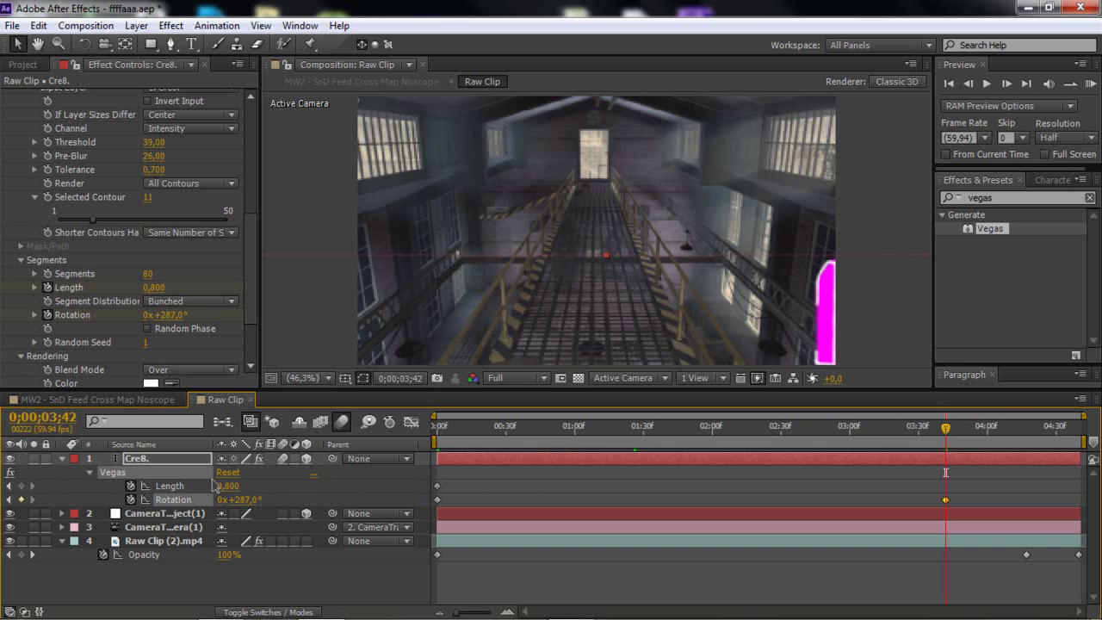
{"action": "mouse_move", "coordinate": [263, 500]}
{"action": "left_mouse_down"}
{"action": "mouse_move", "coordinate": [265, 486]}
{"action": "mouse_move", "coordinate": [199, 489]}
{"action": "left_mouse_up"}
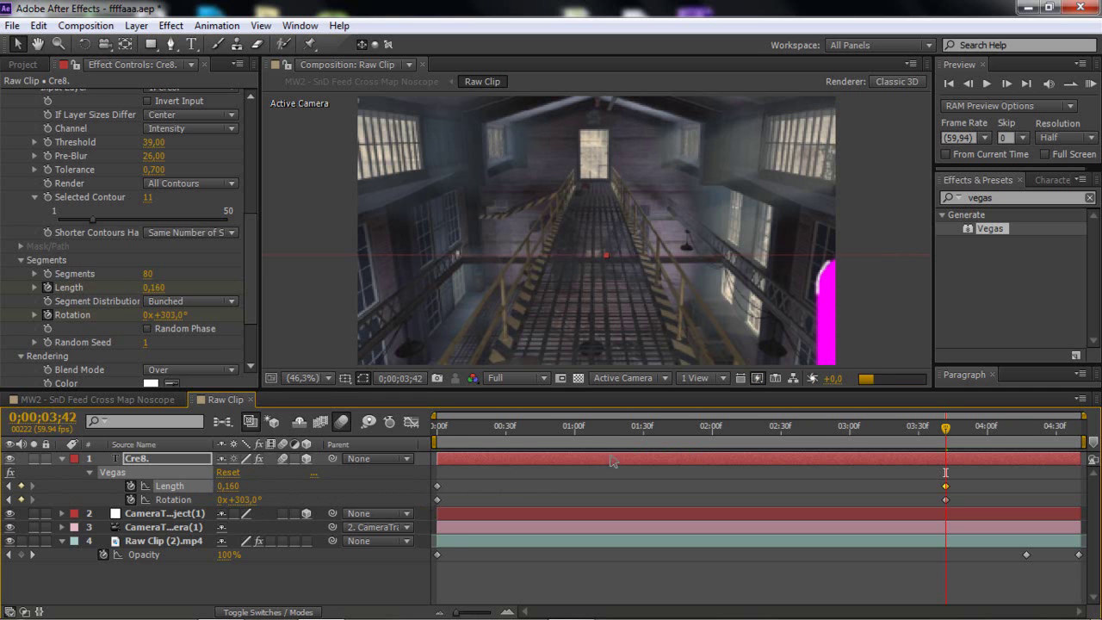
Step: Preview the stroke animation and try a higher Length at the later keyframe
{"action": "left_click", "coordinate": [453, 434]}
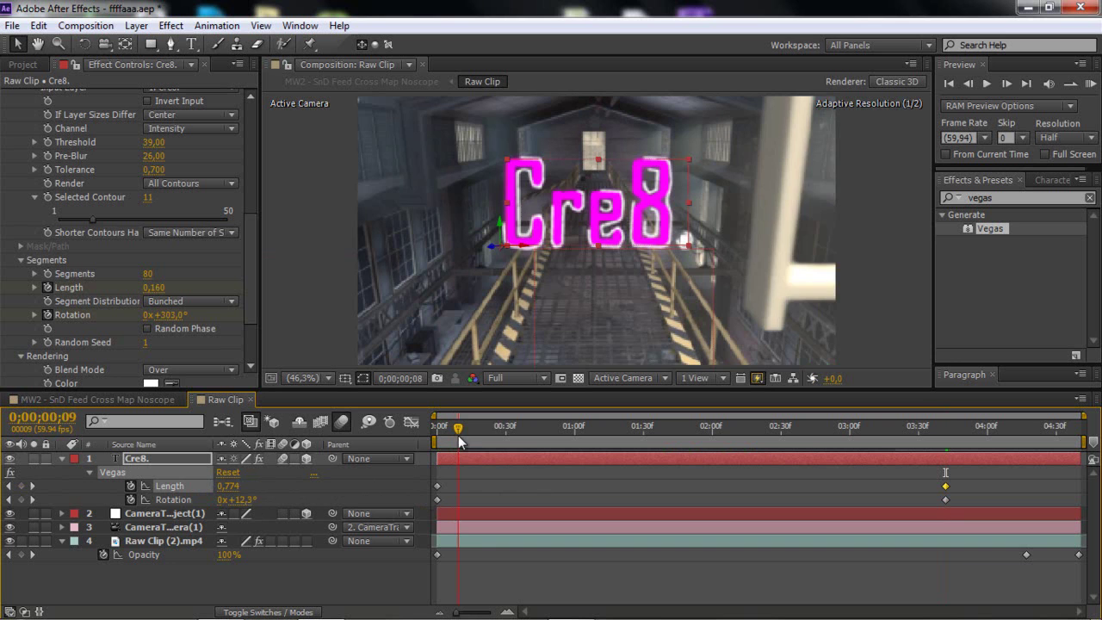
{"action": "left_click_drag", "start_coordinate": [453, 435], "coordinate": [797, 440]}
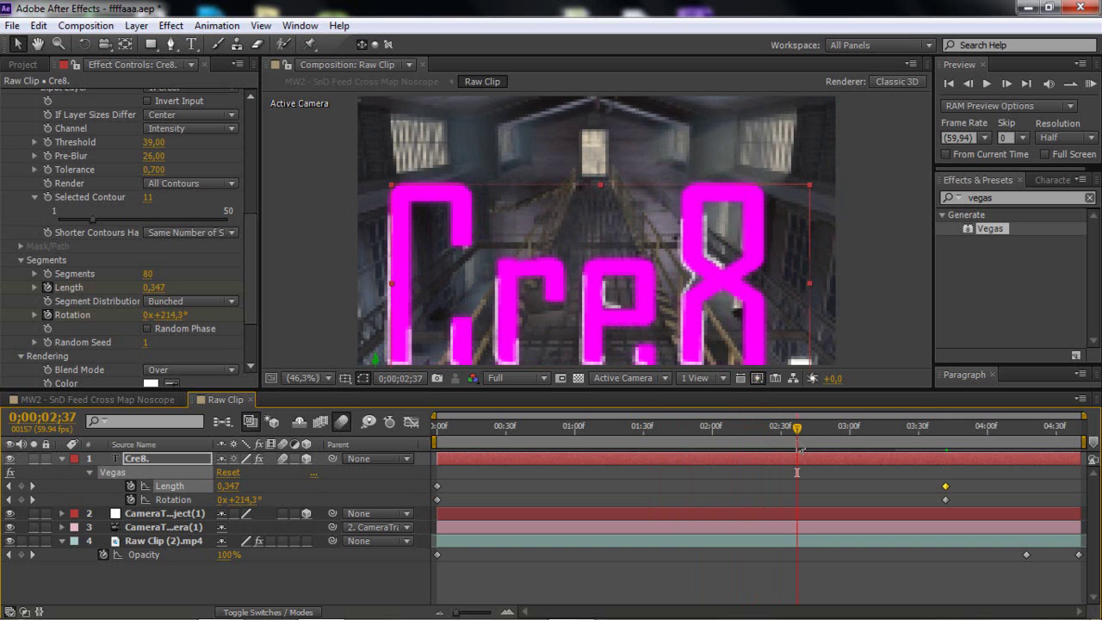
{"action": "left_click_drag", "start_coordinate": [967, 428], "coordinate": [946, 440]}
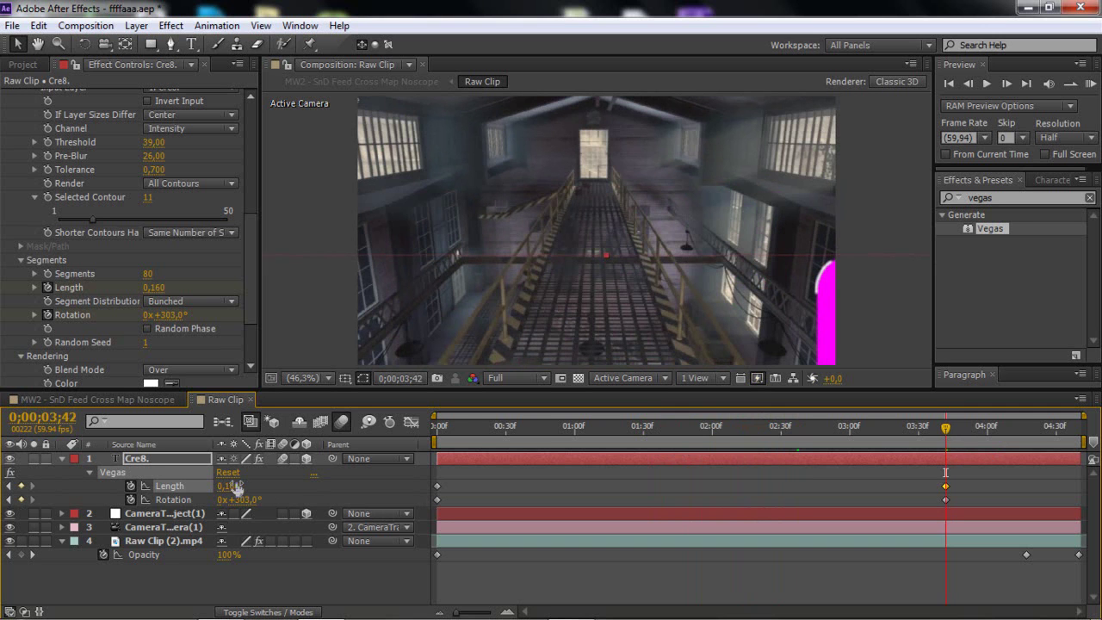
{"action": "left_click_drag", "start_coordinate": [236, 488], "coordinate": [542, 481]}
{"action": "left_click_drag", "start_coordinate": [441, 428], "coordinate": [775, 456]}
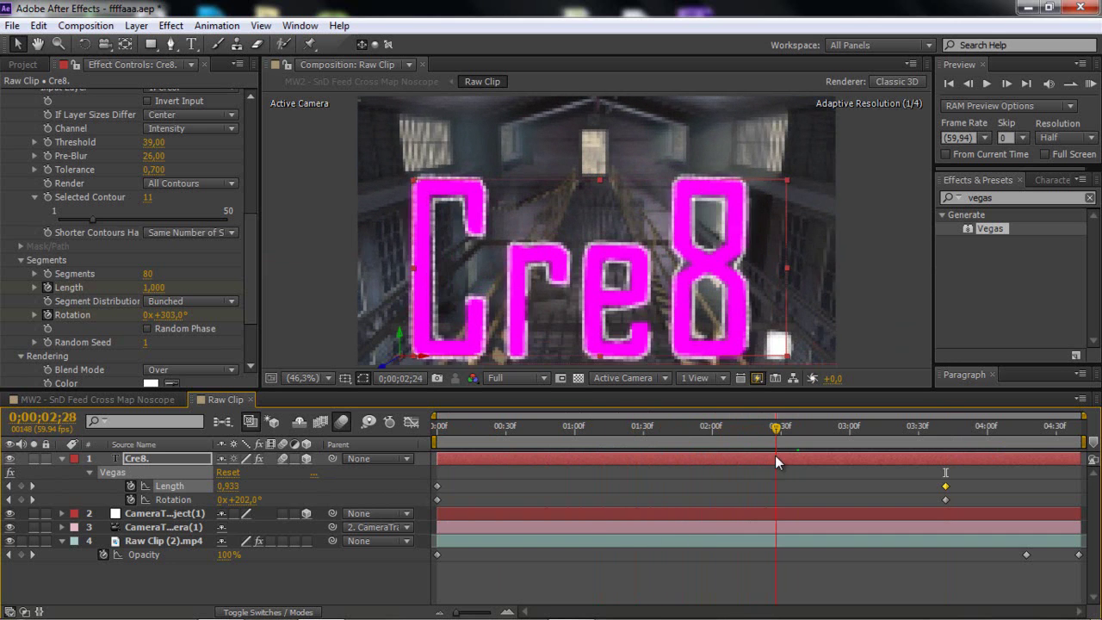
Step: Set the 0;00;03;42 Length keyframe to 0.800 and play a preview from the start
{"action": "left_click", "coordinate": [948, 440]}
{"action": "key", "text": "Page_Up"}
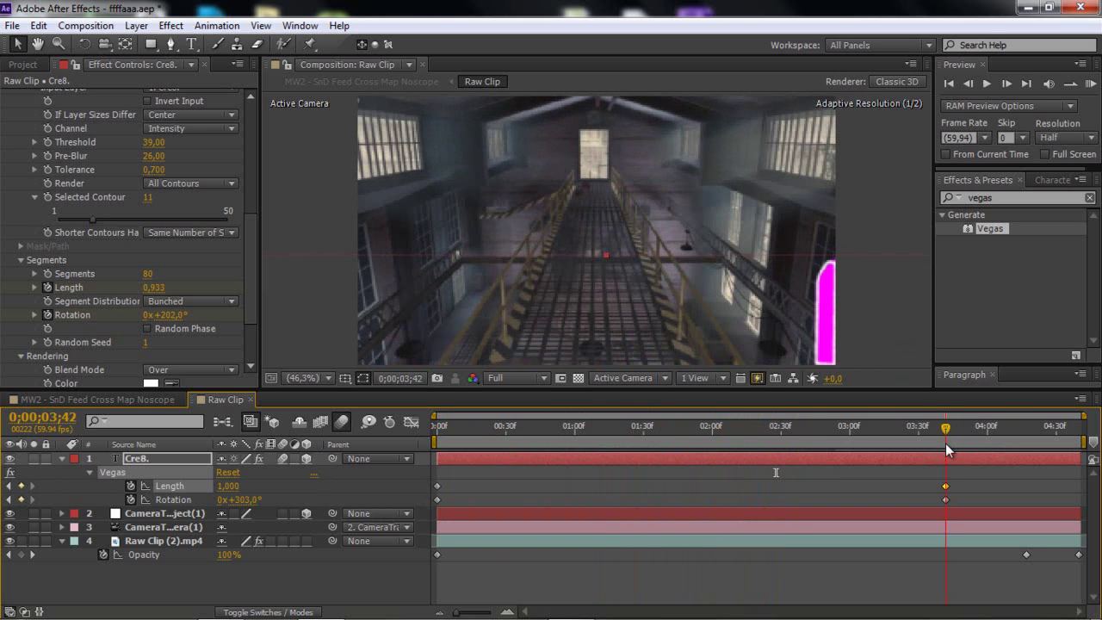
{"action": "mouse_move", "coordinate": [229, 487]}
{"action": "left_mouse_down"}
{"action": "mouse_move", "coordinate": [187, 489]}
{"action": "mouse_move", "coordinate": [215, 492]}
{"action": "left_mouse_up"}
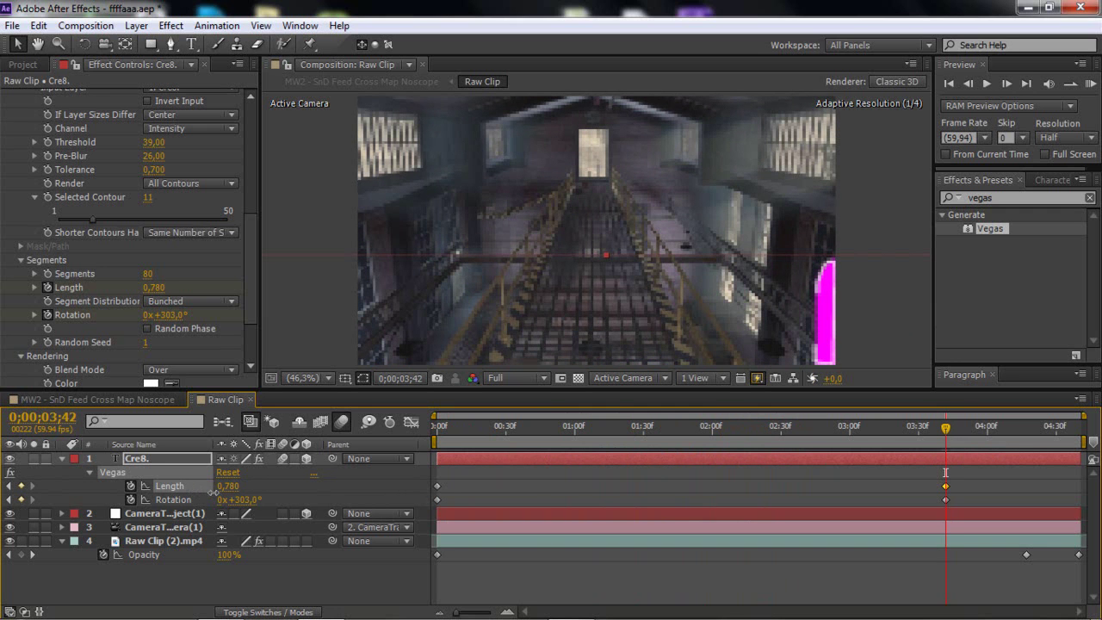
{"action": "left_click", "coordinate": [440, 427]}
{"action": "key", "text": "space"}
{"action": "key", "text": "space"}
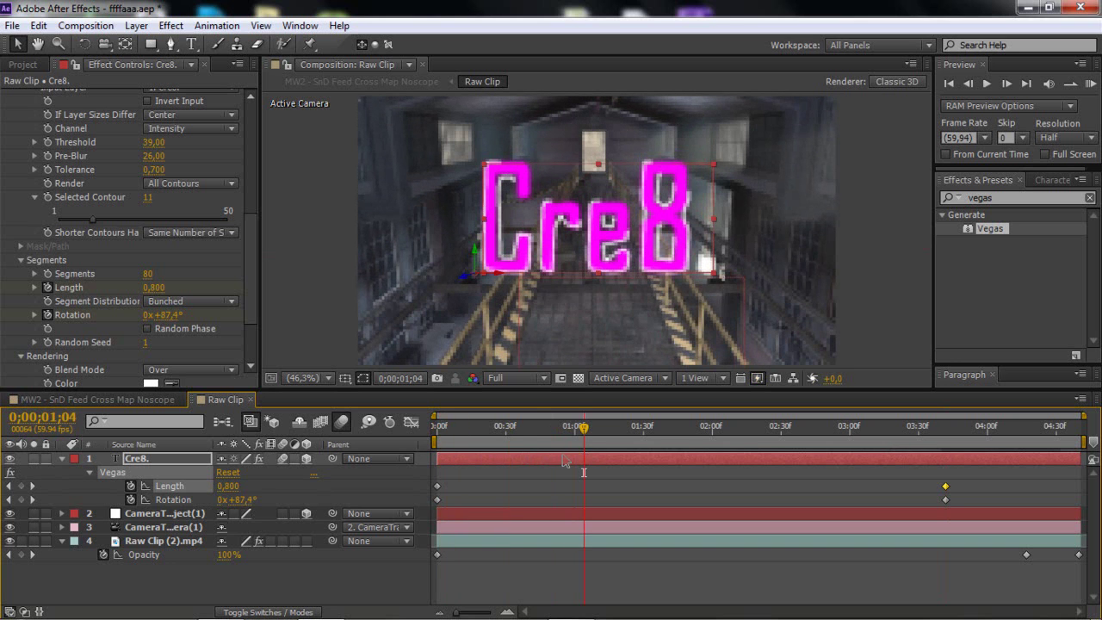
{"action": "left_click", "coordinate": [62, 458]}
Step: Add a new adjustment layer, apply Magic Bullet Looks to it, and open LooksBuilder
{"action": "left_click", "coordinate": [136, 25]}
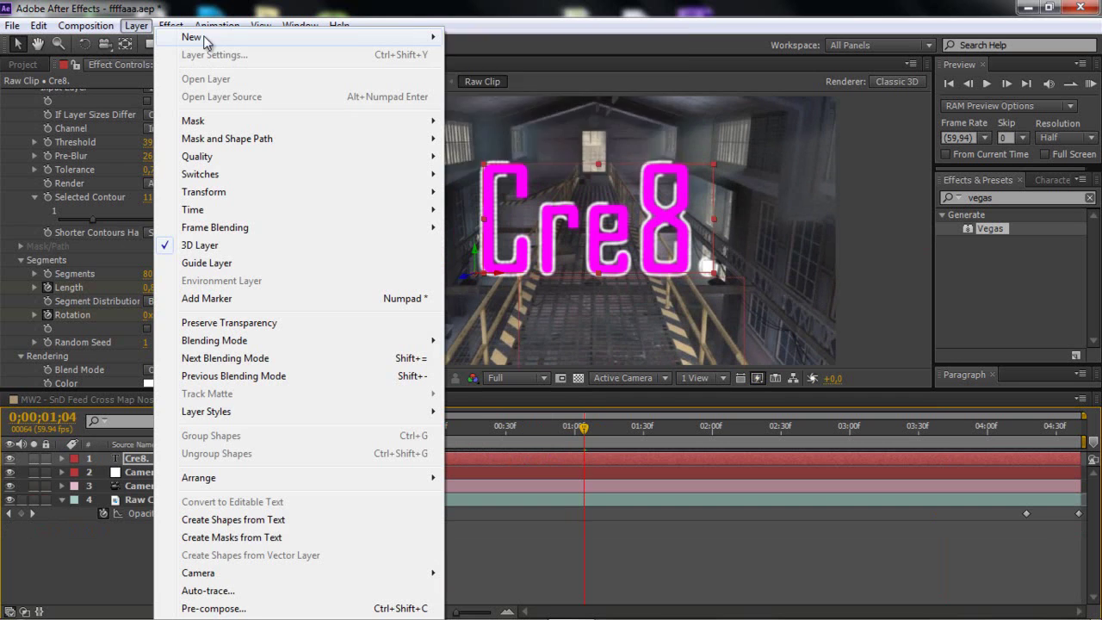
{"action": "mouse_move", "coordinate": [193, 37]}
{"action": "left_click", "coordinate": [517, 145]}
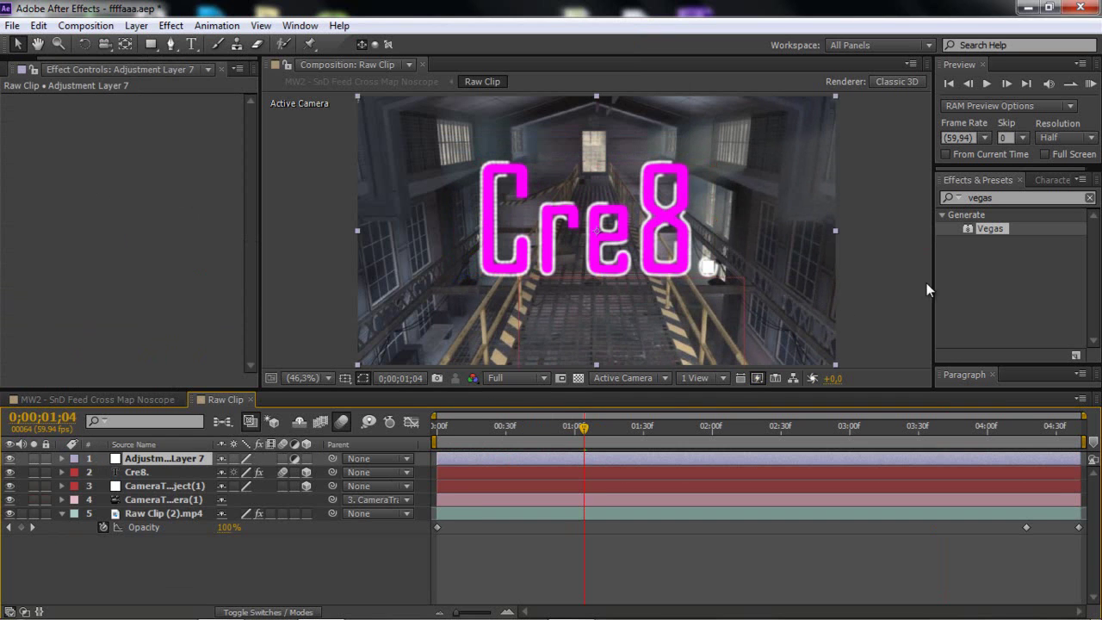
{"action": "left_click", "coordinate": [1016, 197]}
{"action": "key", "text": "BackSpace"}
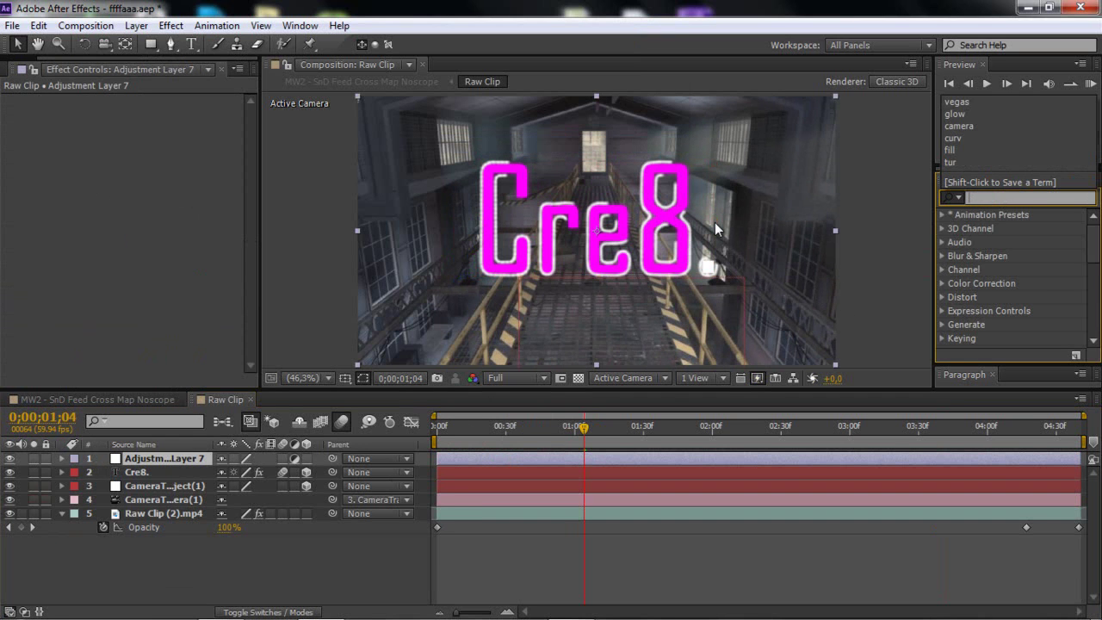
{"action": "type", "text": "looks"}
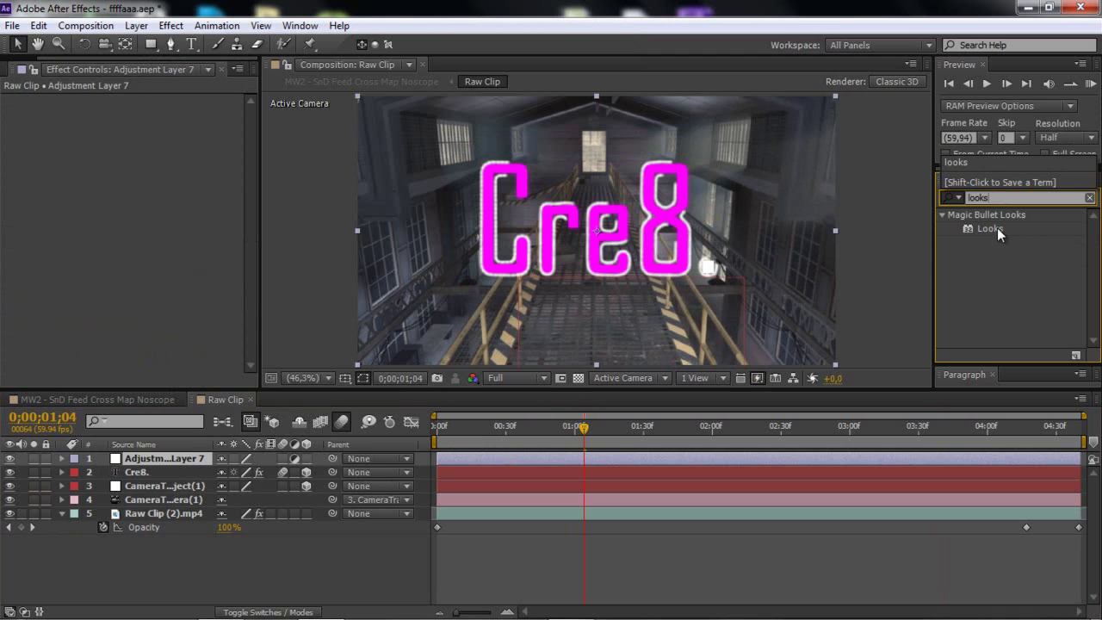
{"action": "mouse_move", "coordinate": [997, 227]}
{"action": "left_mouse_down"}
{"action": "mouse_move", "coordinate": [479, 442]}
{"action": "mouse_move", "coordinate": [497, 458]}
{"action": "left_mouse_up"}
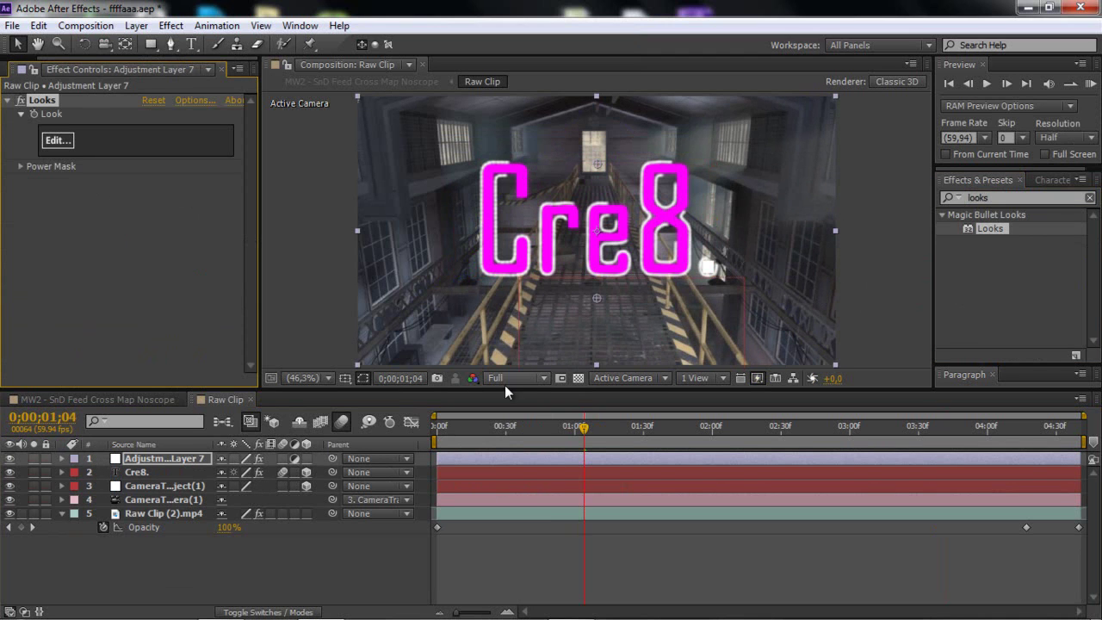
{"action": "left_click", "coordinate": [61, 145]}
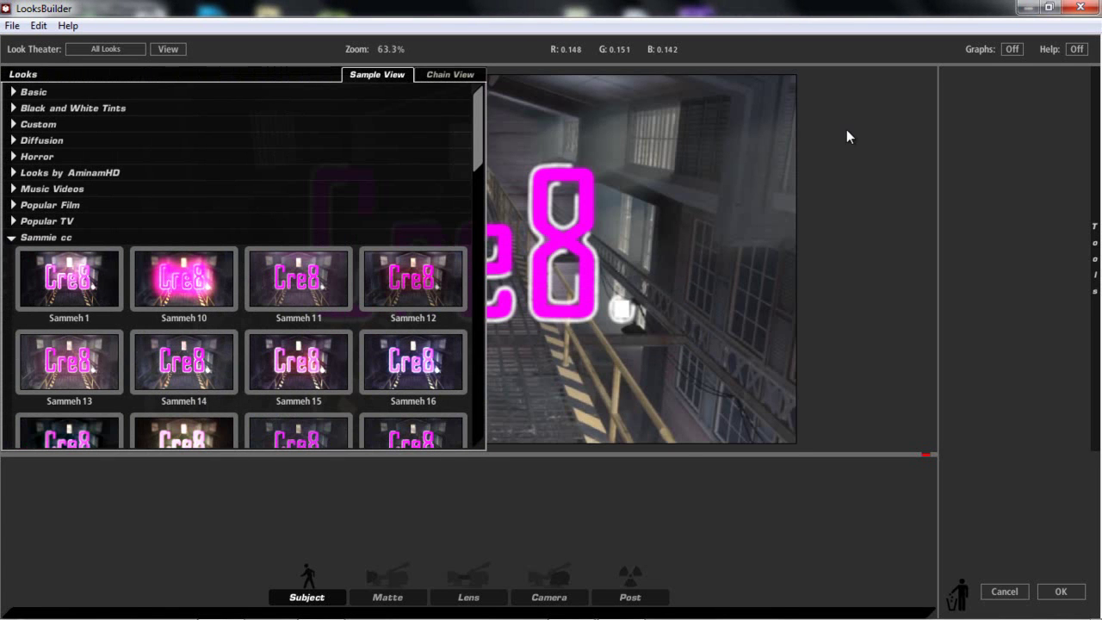
Step: Add a Contrast tool from Post tools and raise contrast to about +0.33
{"action": "left_click", "coordinate": [1050, 78]}
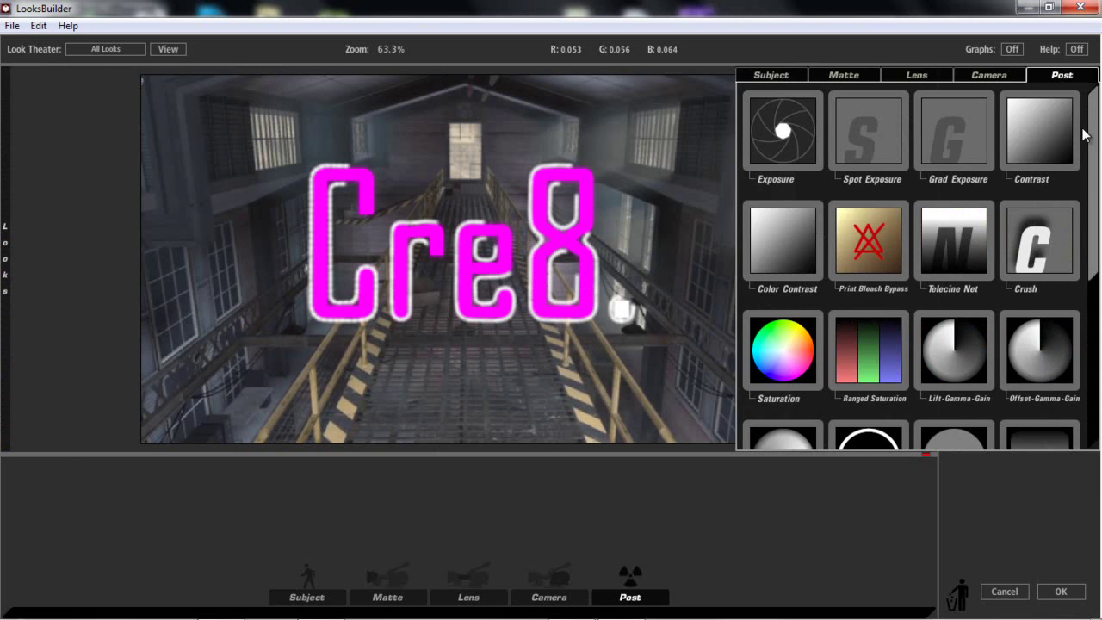
{"action": "left_click_drag", "start_coordinate": [1039, 129], "coordinate": [560, 517]}
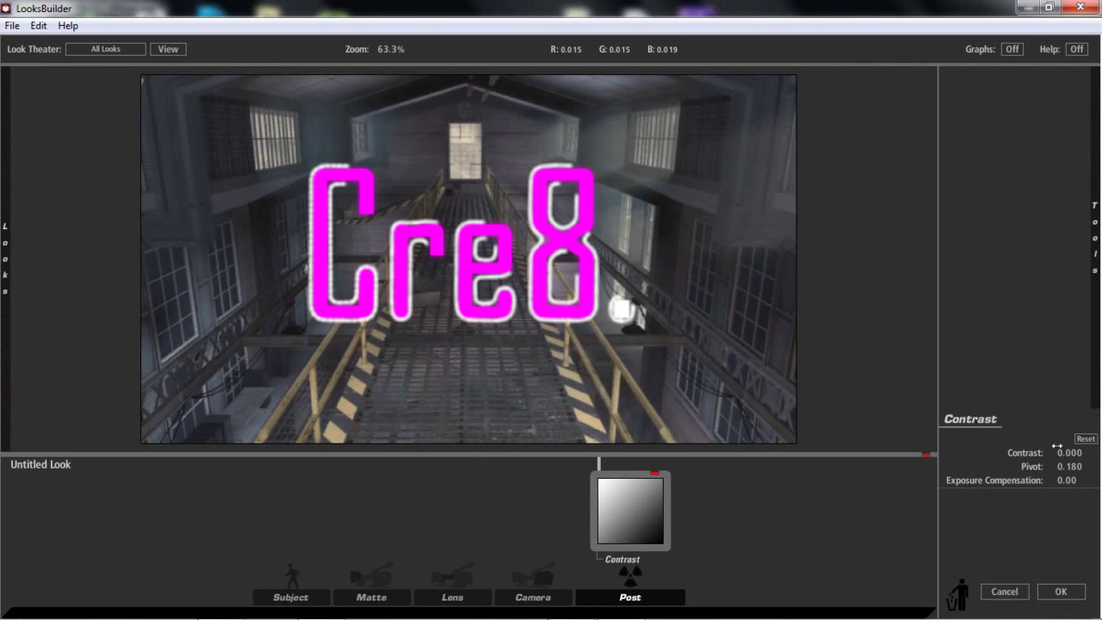
{"action": "left_click_drag", "start_coordinate": [1064, 452], "coordinate": [1068, 453]}
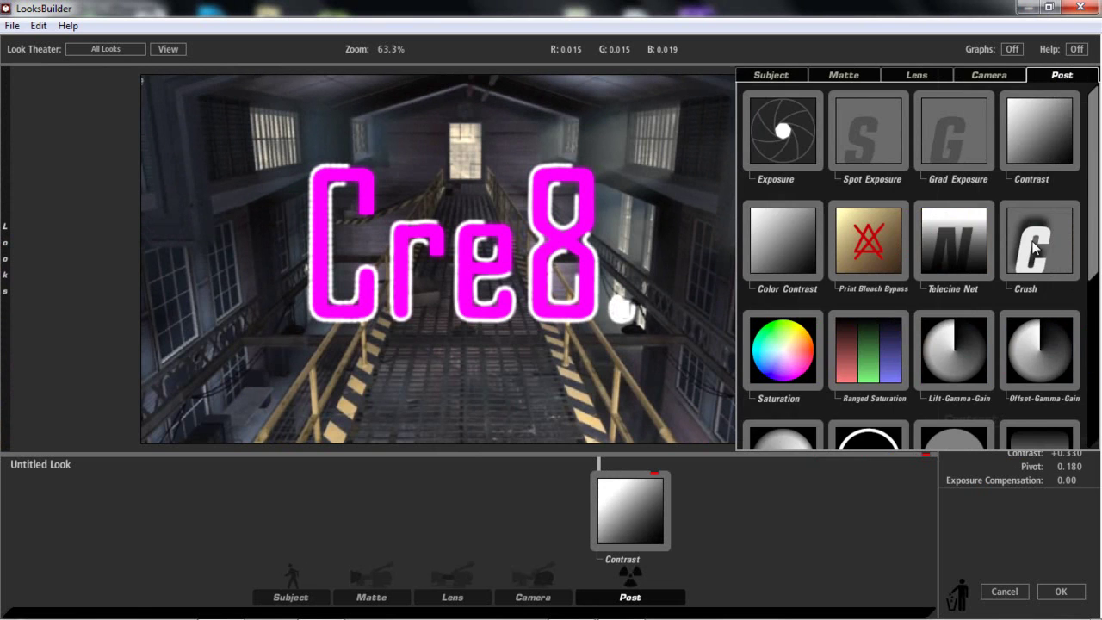
{"action": "left_click", "coordinate": [916, 76]}
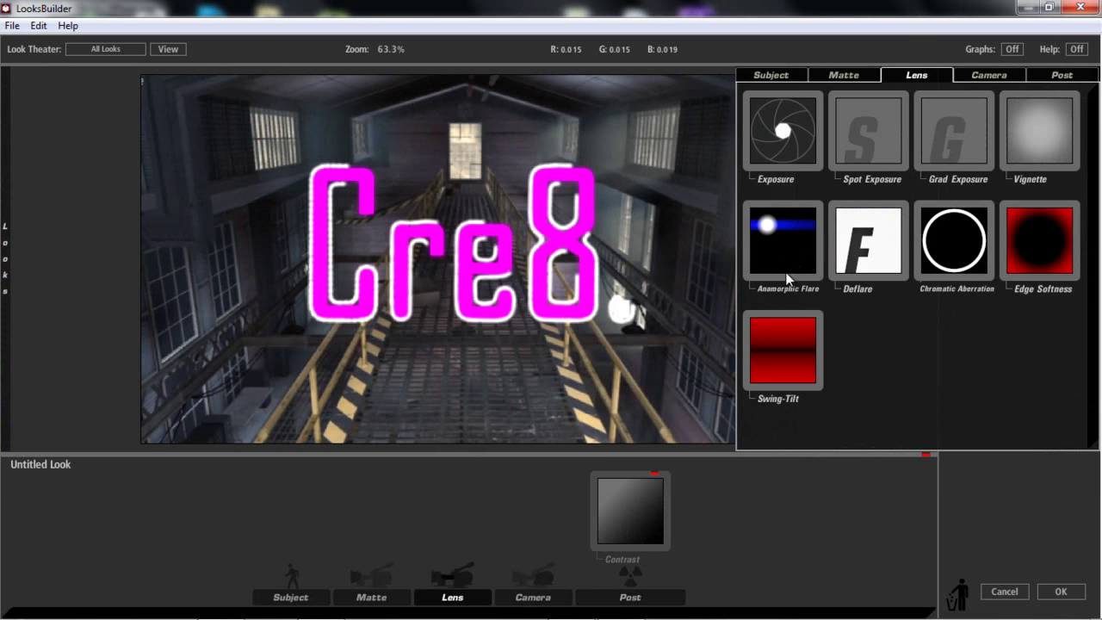
Step: Add a warm-yellow Anamorphic Flare with size 9.33% and threshold about 0.98
{"action": "left_click_drag", "start_coordinate": [779, 252], "coordinate": [607, 263]}
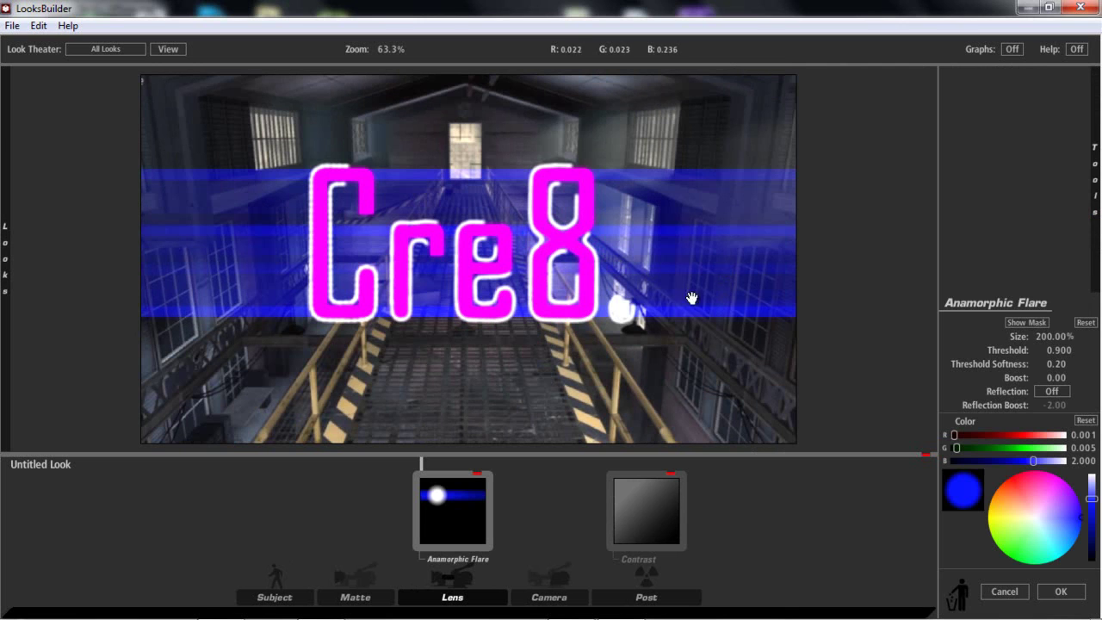
{"action": "left_click_drag", "start_coordinate": [997, 341], "coordinate": [962, 345]}
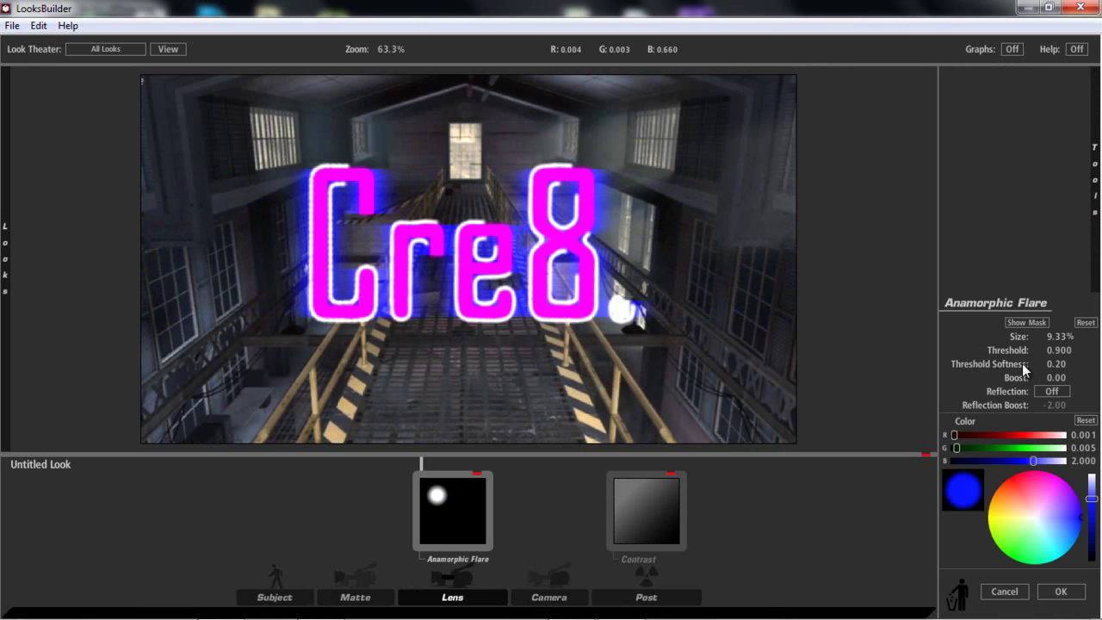
{"action": "left_click_drag", "start_coordinate": [1052, 350], "coordinate": [1049, 359]}
{"action": "left_click_drag", "start_coordinate": [1047, 507], "coordinate": [992, 498]}
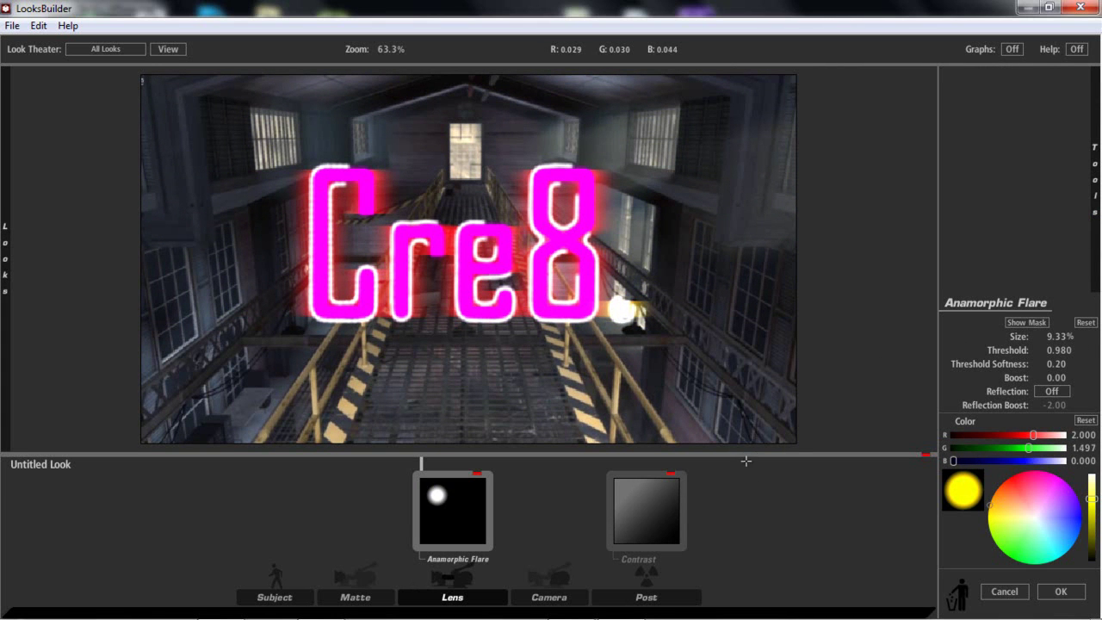
{"action": "left_click_drag", "start_coordinate": [991, 503], "coordinate": [993, 497]}
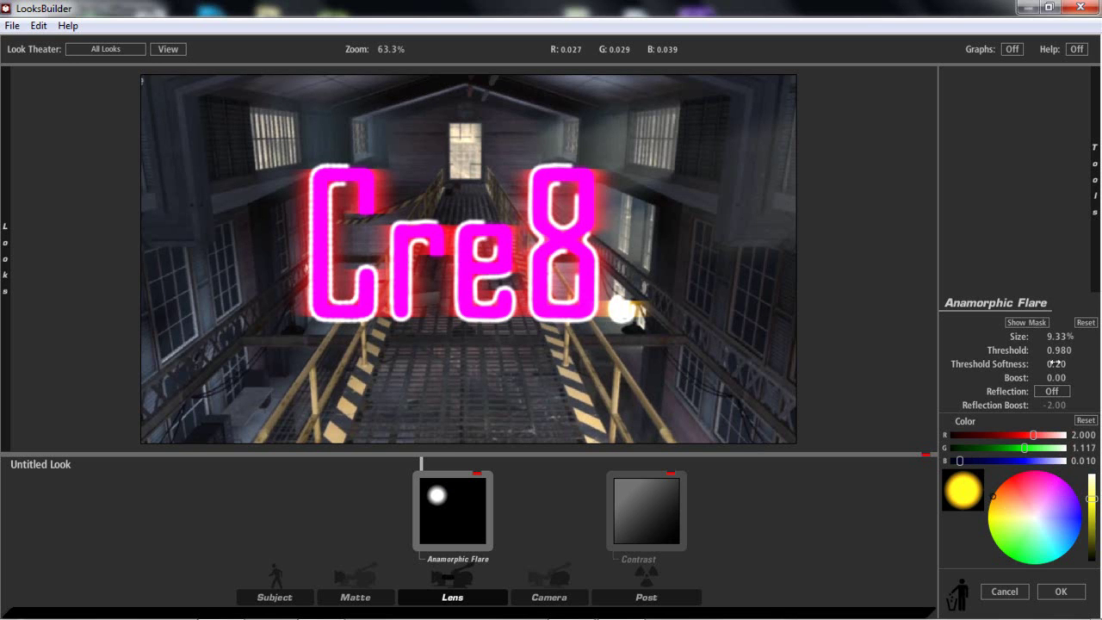
{"action": "left_click_drag", "start_coordinate": [1054, 355], "coordinate": [1057, 357]}
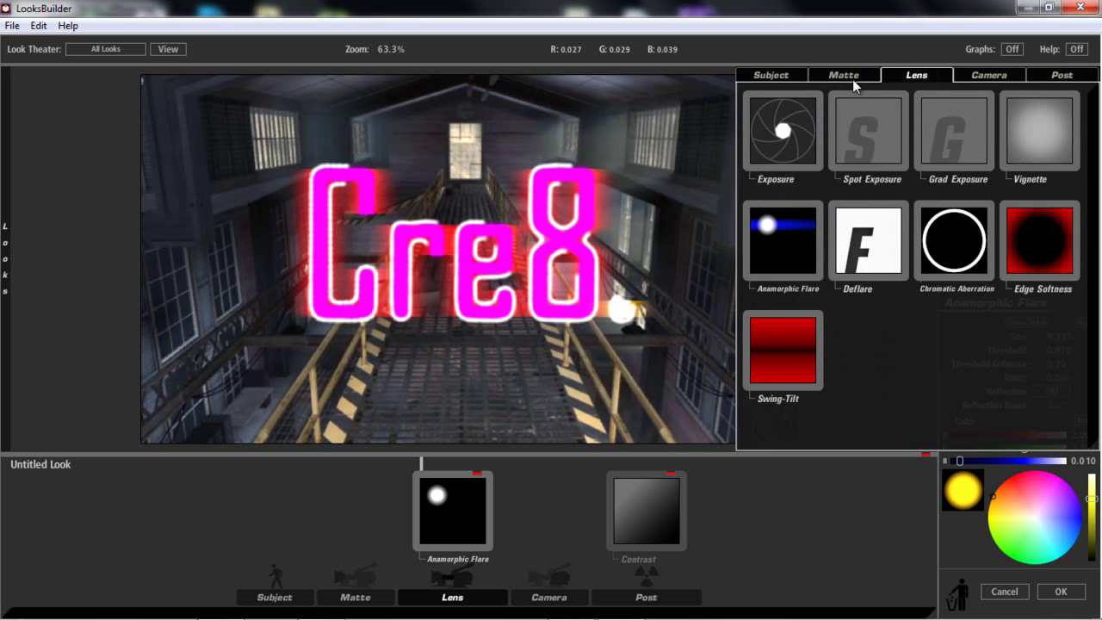
Step: Add a Vignette with a widened radius and accept the look back into After Effects
{"action": "left_click_drag", "start_coordinate": [1034, 136], "coordinate": [723, 155]}
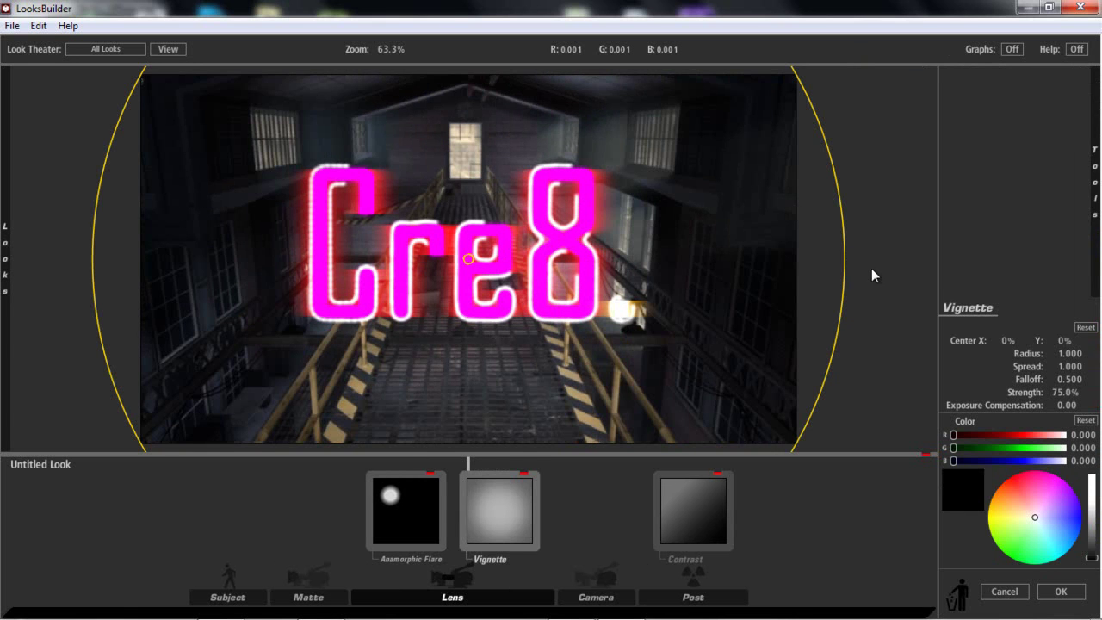
{"action": "left_click_drag", "start_coordinate": [849, 277], "coordinate": [883, 277]}
{"action": "left_click", "coordinate": [1061, 591]}
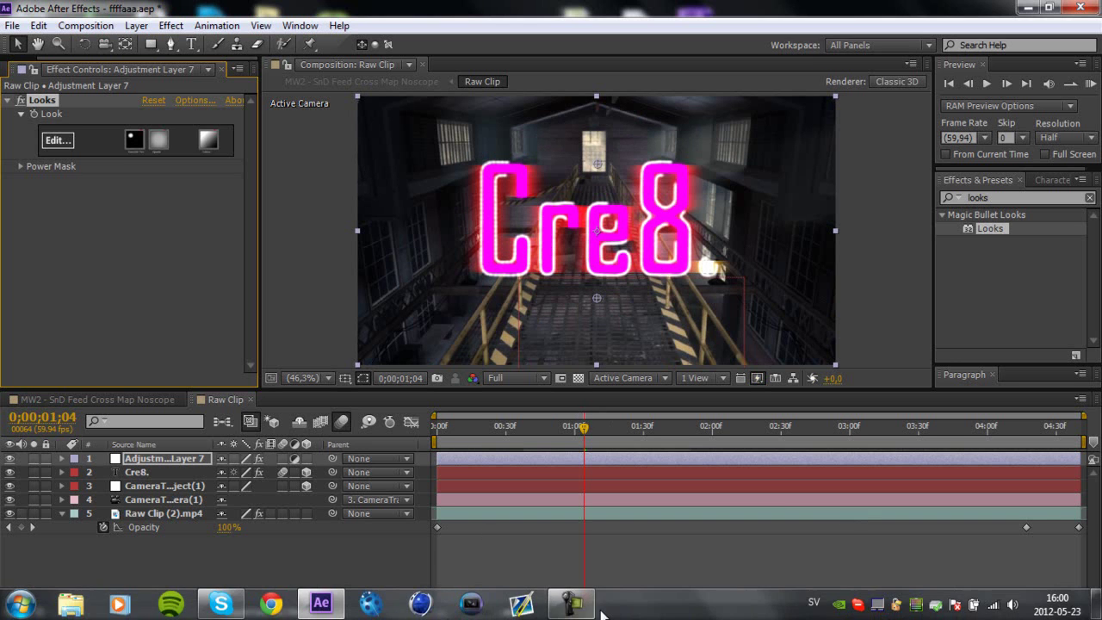
{"action": "left_click", "coordinate": [572, 603]}
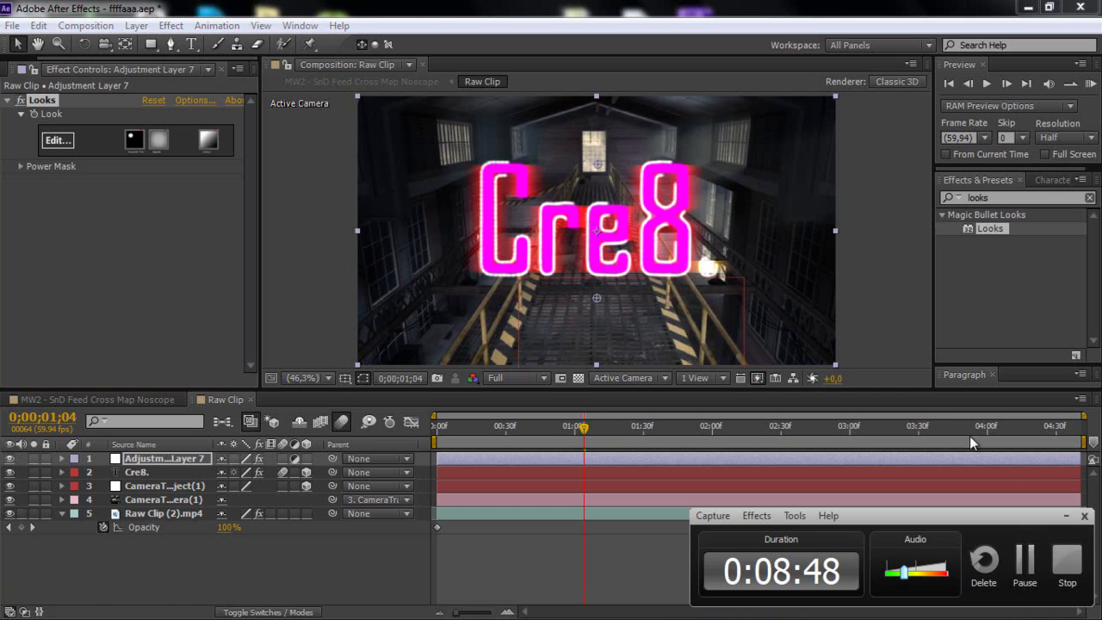